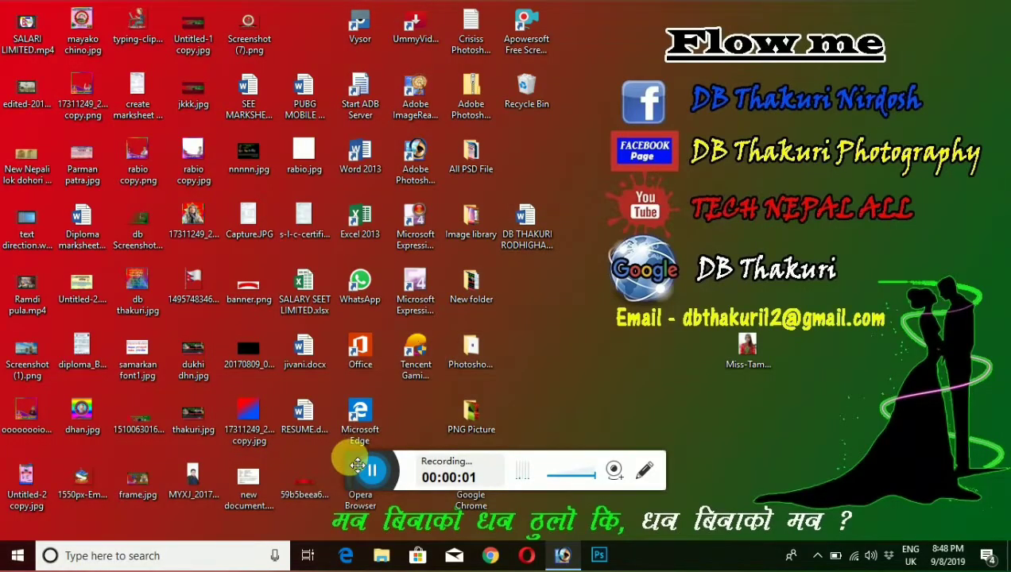
Refresh the desktop four times, then restore the Photoshop window from the taskbar
left_click_drag(358, 465, 652, 563)
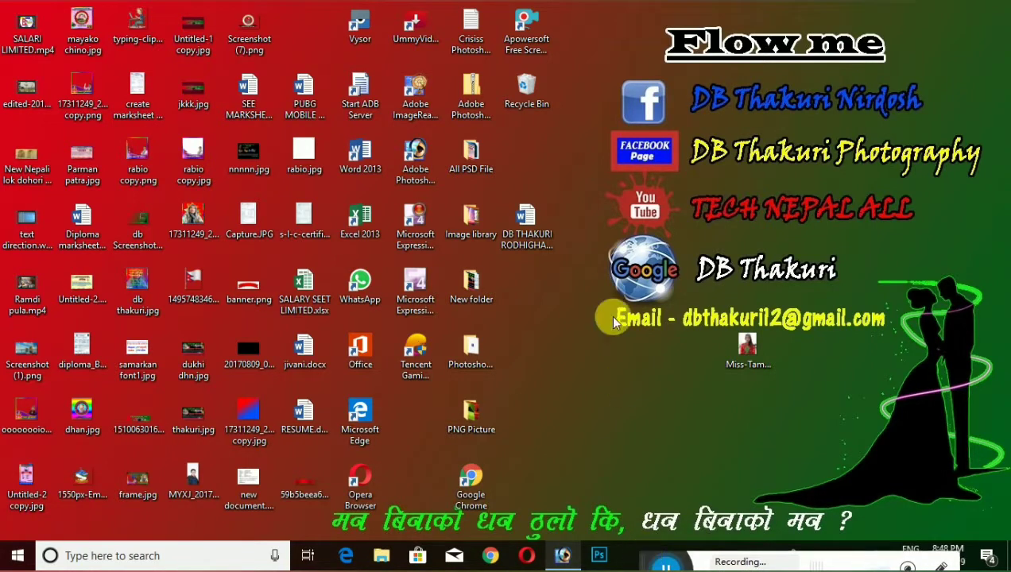
right_click(575, 130)
left_click(626, 175)
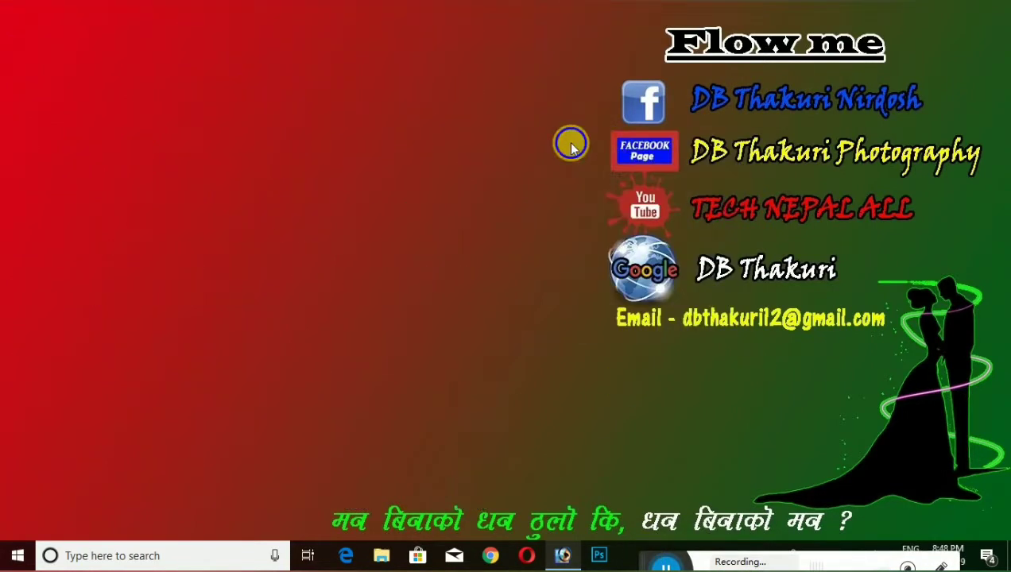
right_click(566, 139)
left_click(611, 185)
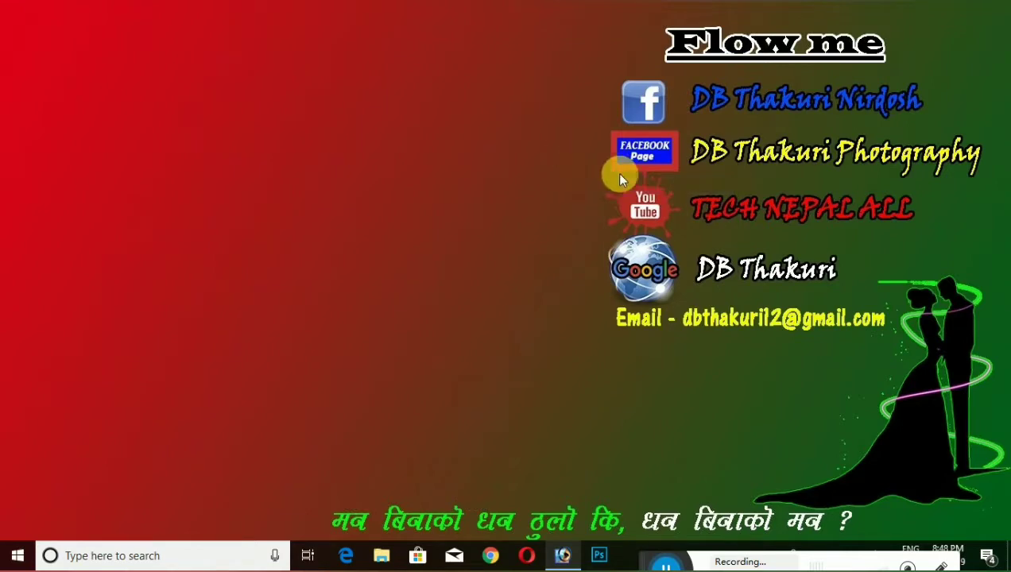
right_click(566, 147)
left_click(610, 191)
right_click(579, 156)
left_click(612, 199)
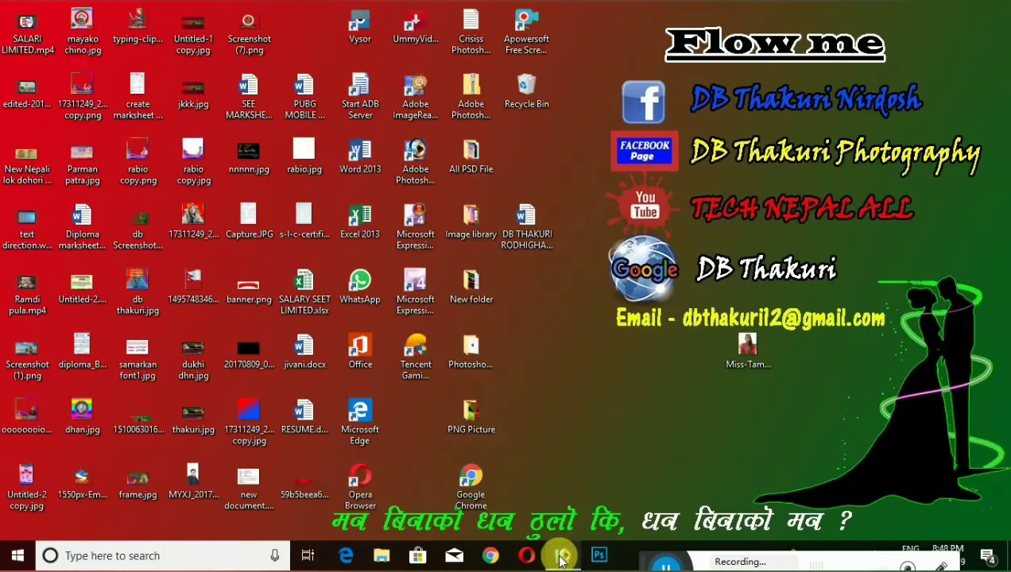
left_click(566, 553)
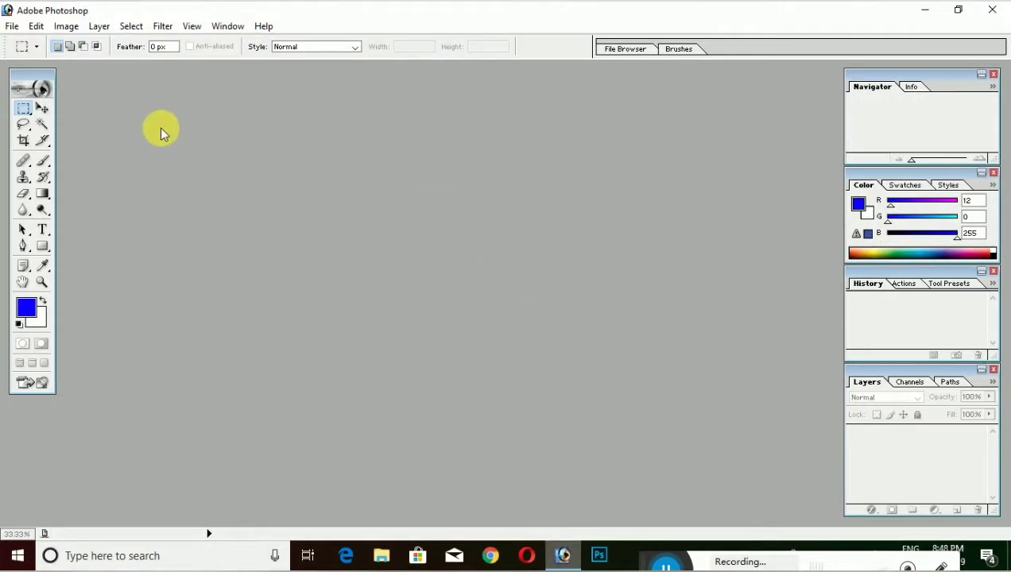
Dock the toolbox at the left edge and open the woman-in-red portrait JPG from the Desktop
left_click_drag(9, 76, 29, 81)
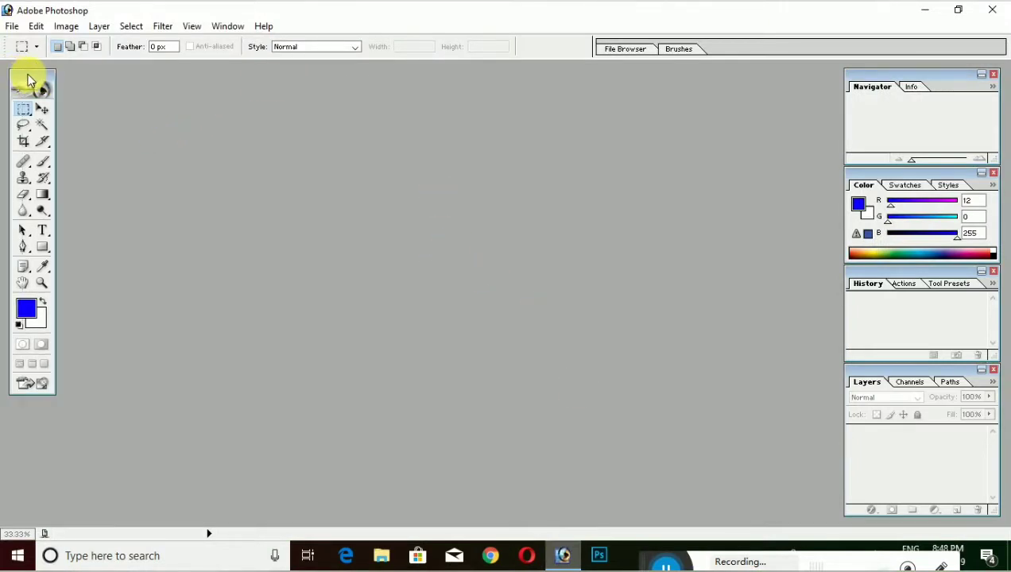
left_click(11, 27)
left_click(38, 60)
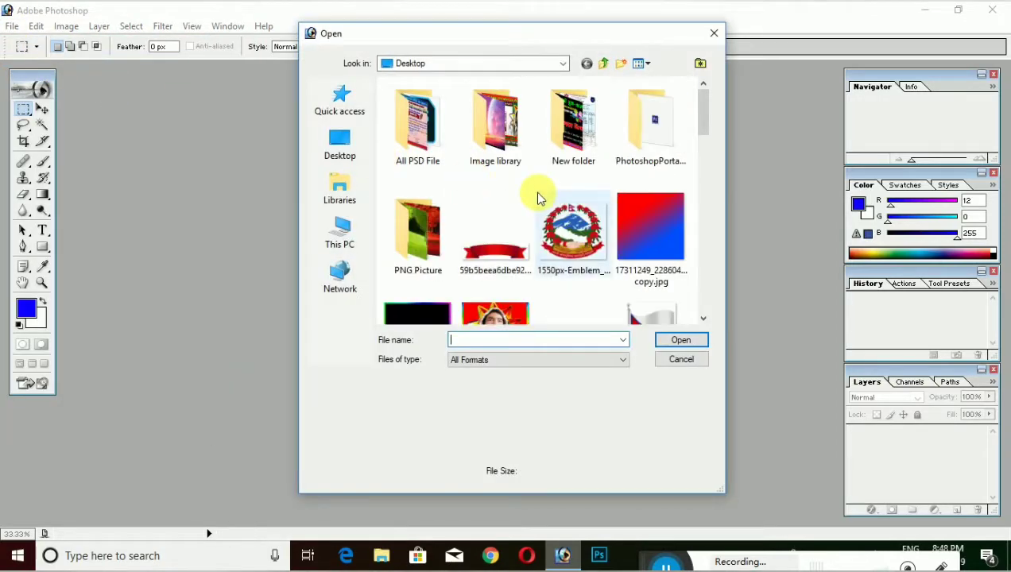
scroll(542, 194, "down", 2)
scroll(546, 198, "down", 5)
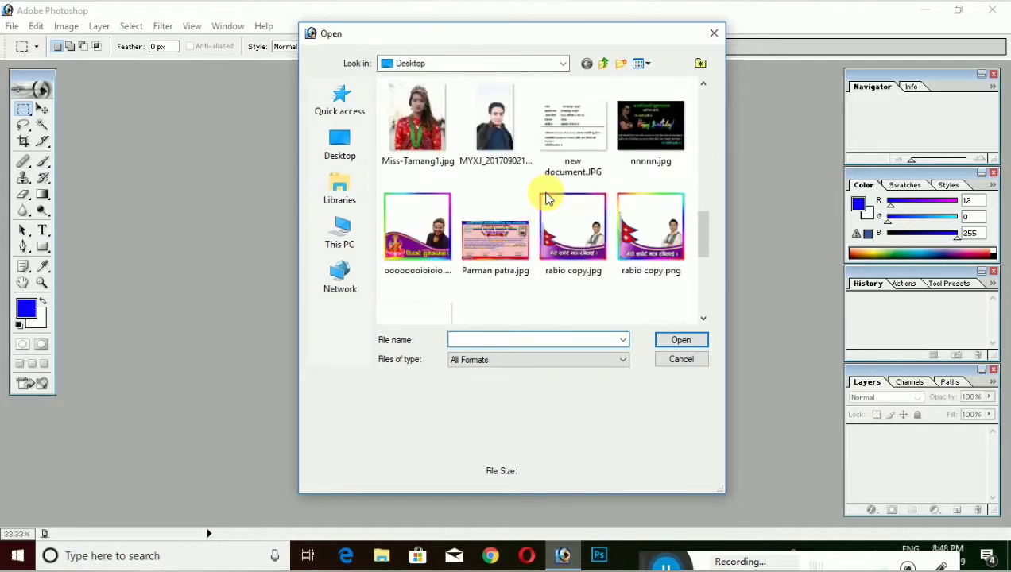
left_click(418, 118)
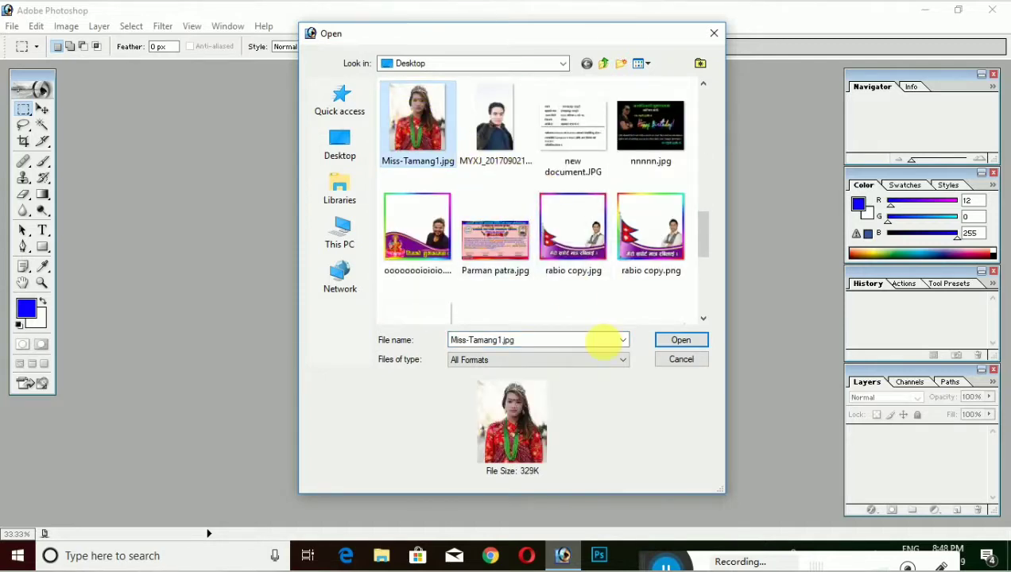
left_click(664, 343)
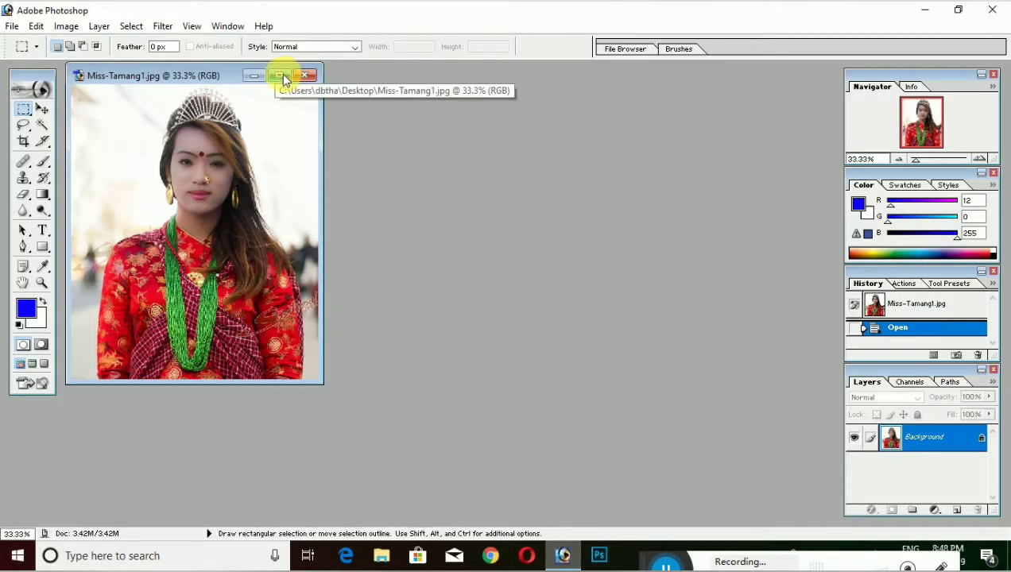
Unlock the Background as Layer 0 and ready the Crop tool at 1.5 in × 2 in, 200 pixels/inch
left_click_drag(325, 70, 547, 73)
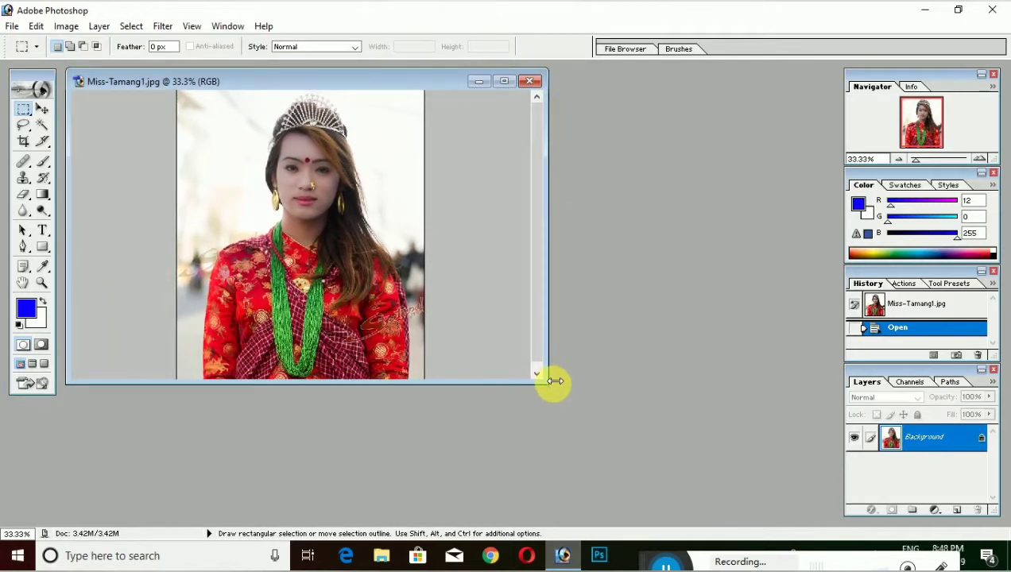
left_click_drag(551, 387, 634, 489)
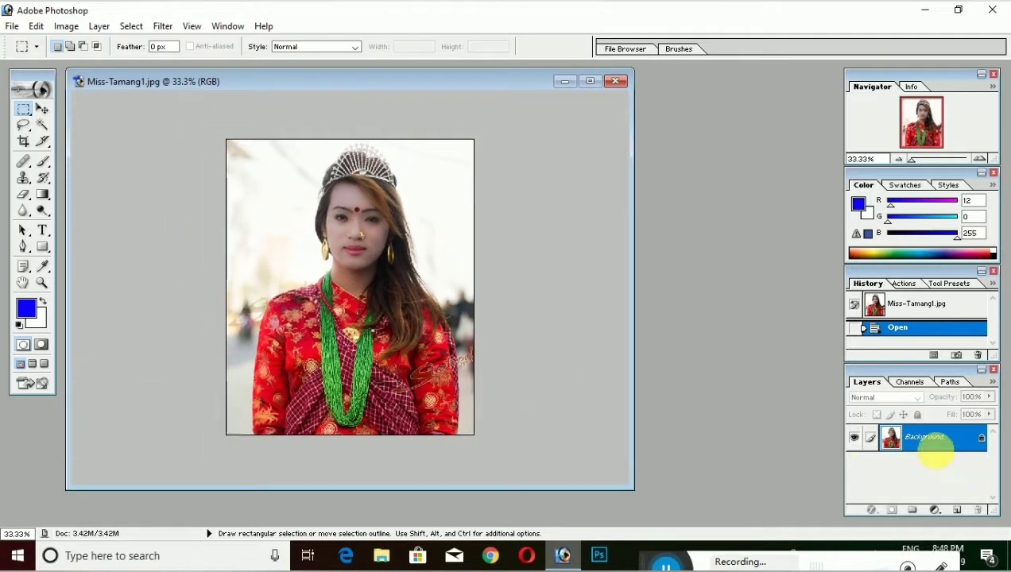
double_click(923, 442)
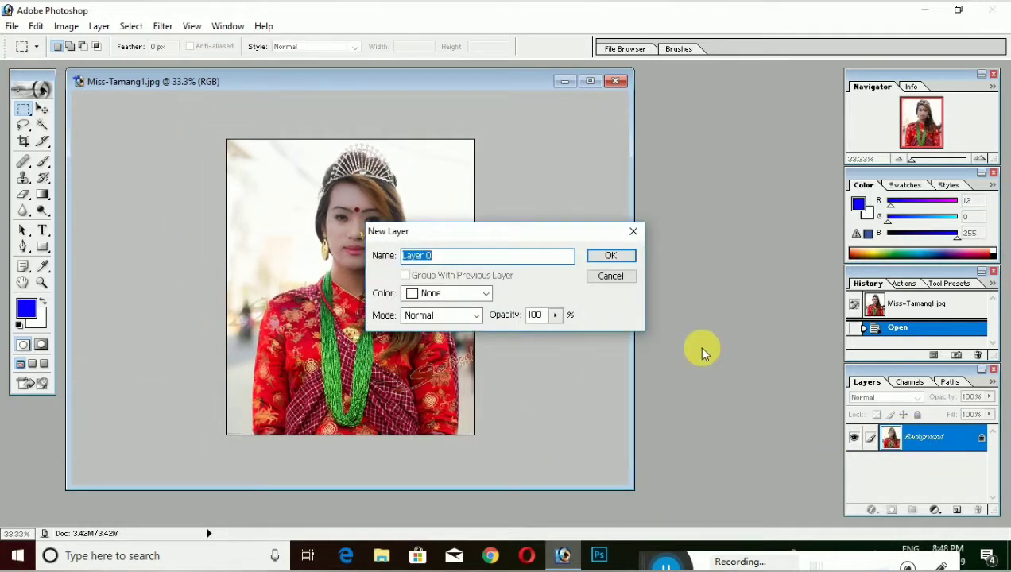
left_click(611, 256)
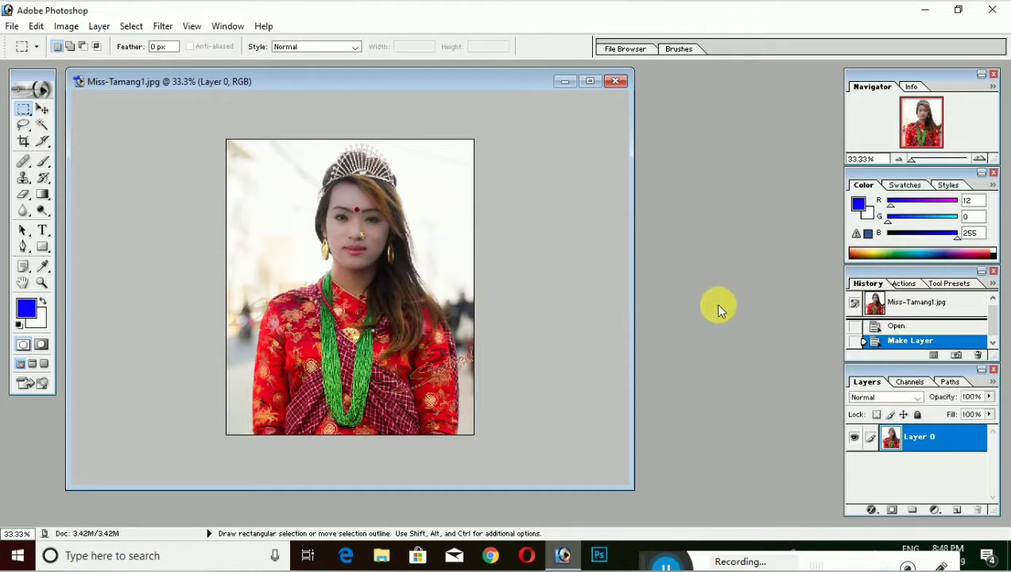
left_click(23, 141)
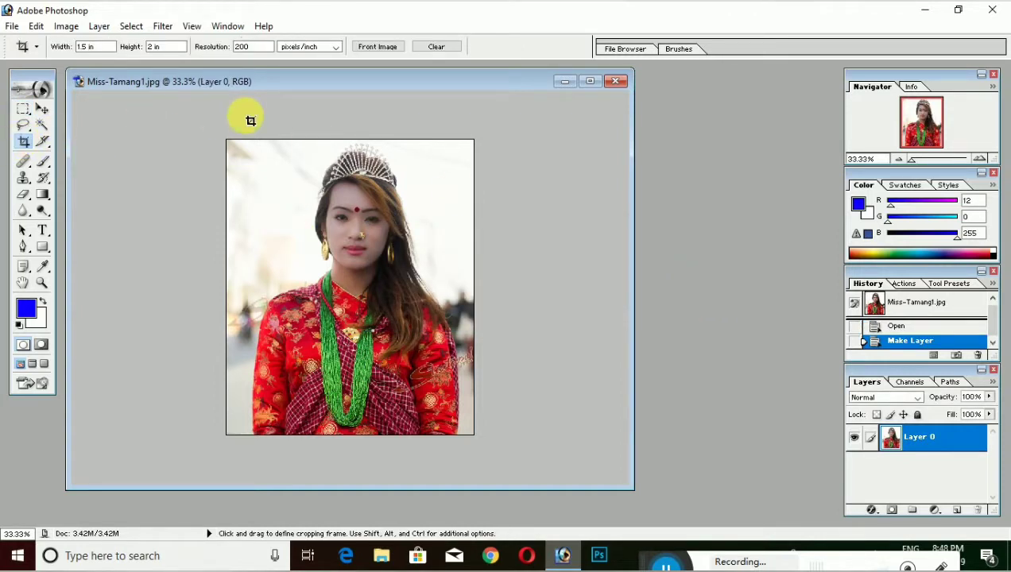
Crop the maximized photo to a 1.5 × 2 inch frame around the woman's head and shoulders
left_click(590, 80)
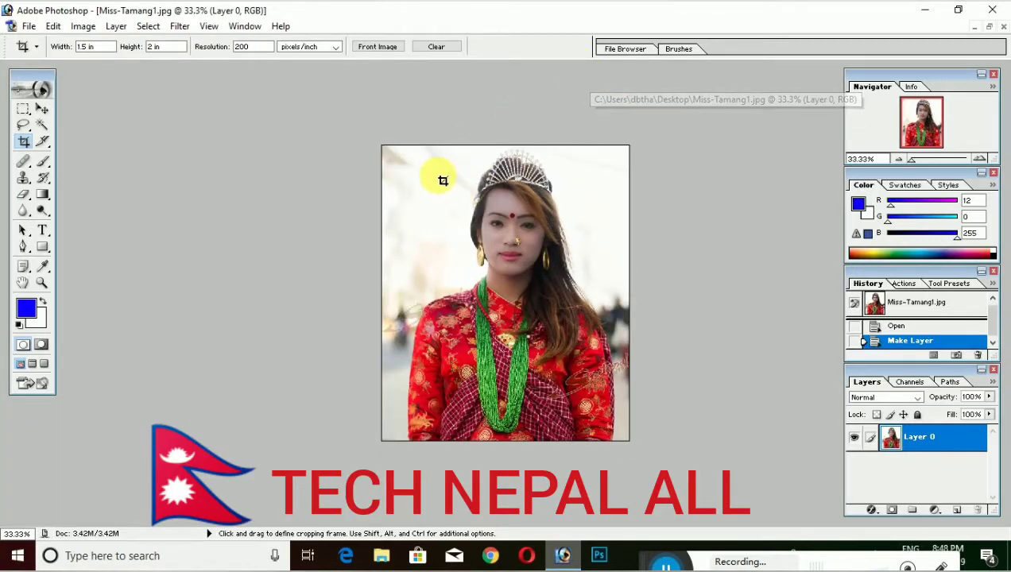
mouse_move(422, 159)
left_mouse_down()
mouse_move(664, 370)
mouse_move(645, 355)
mouse_move(657, 369)
mouse_move(640, 378)
left_mouse_up()
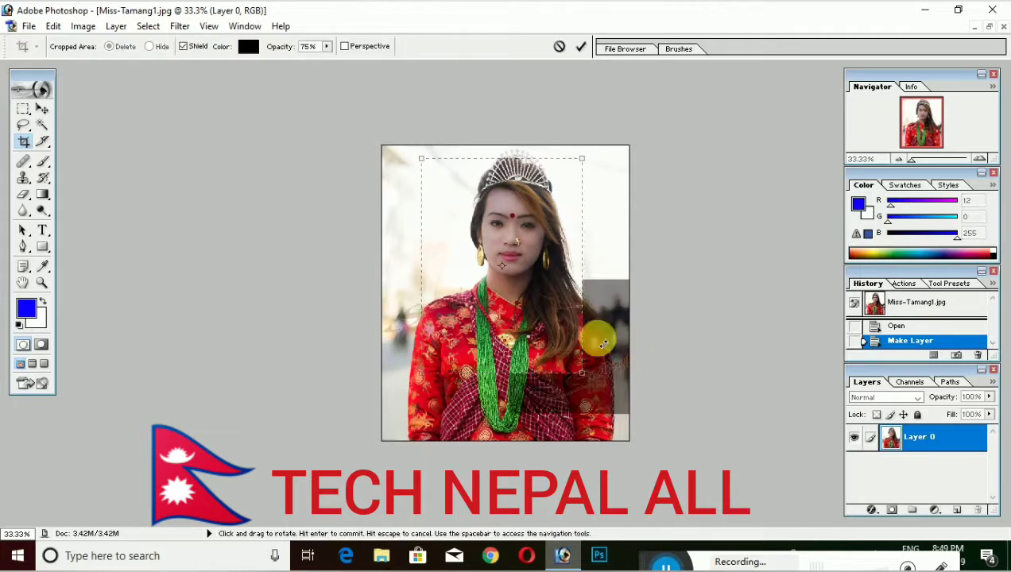
left_click_drag(522, 296, 533, 294)
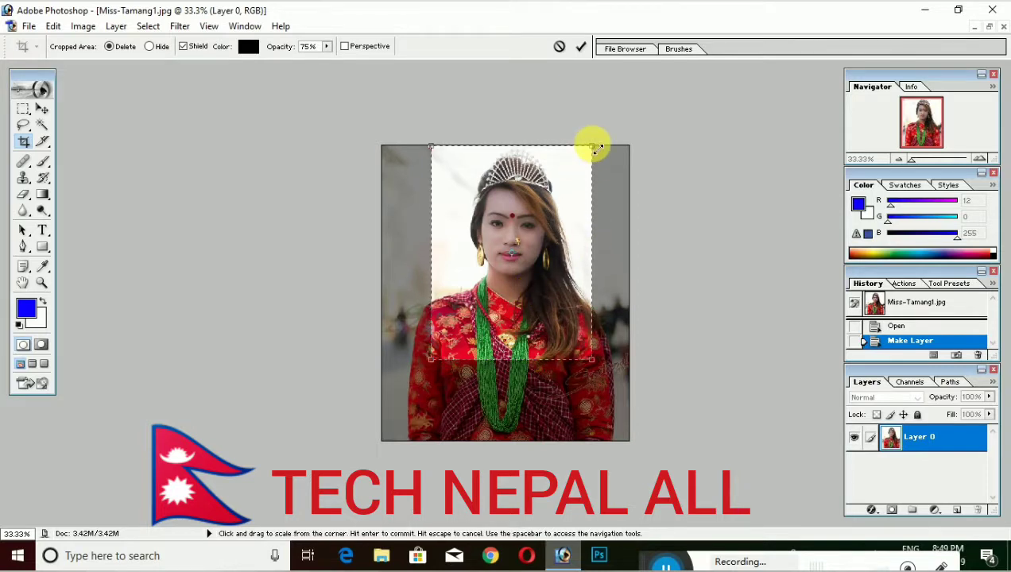
left_click_drag(591, 153, 585, 159)
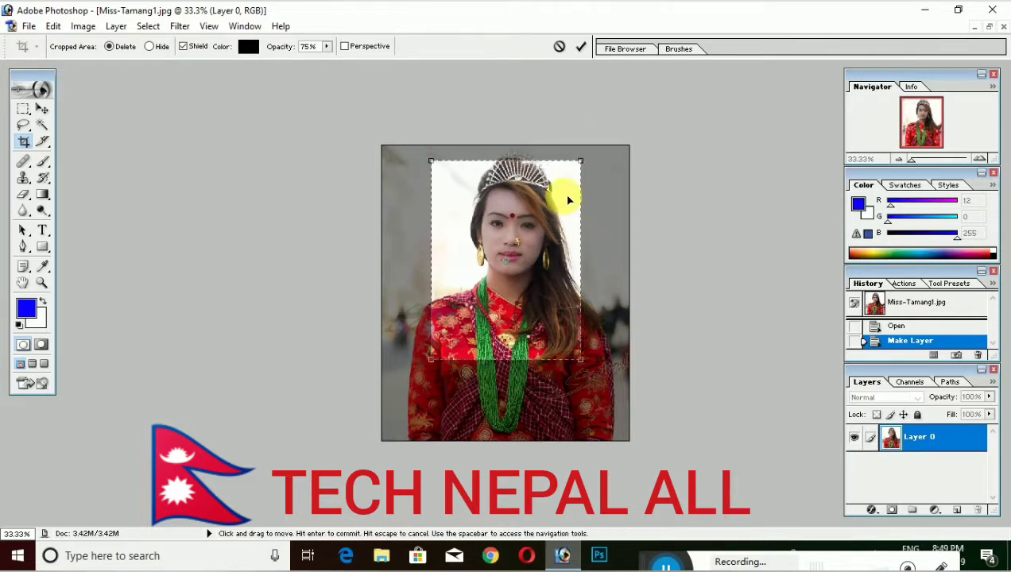
left_click_drag(531, 266, 539, 251)
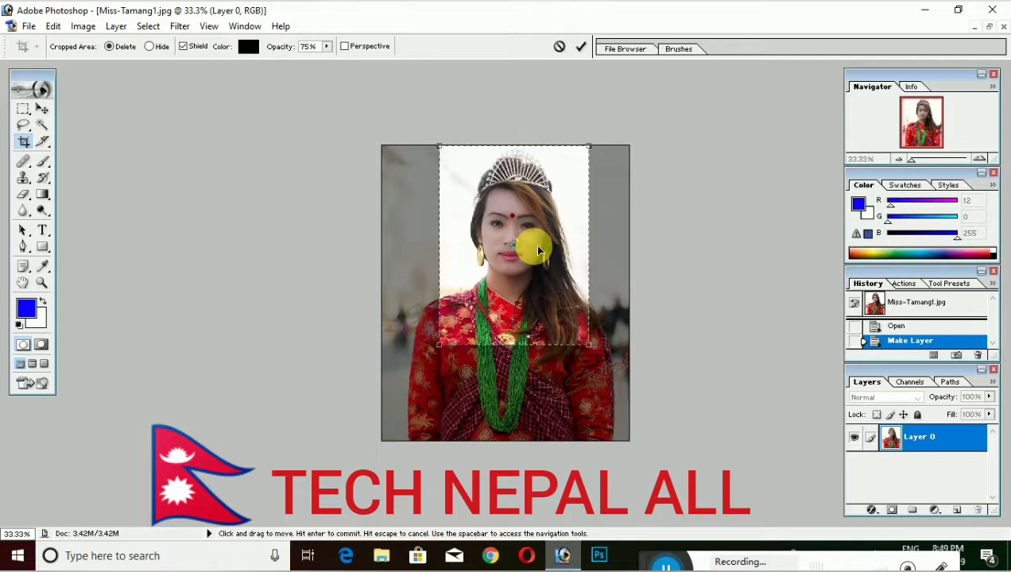
double_click(539, 251)
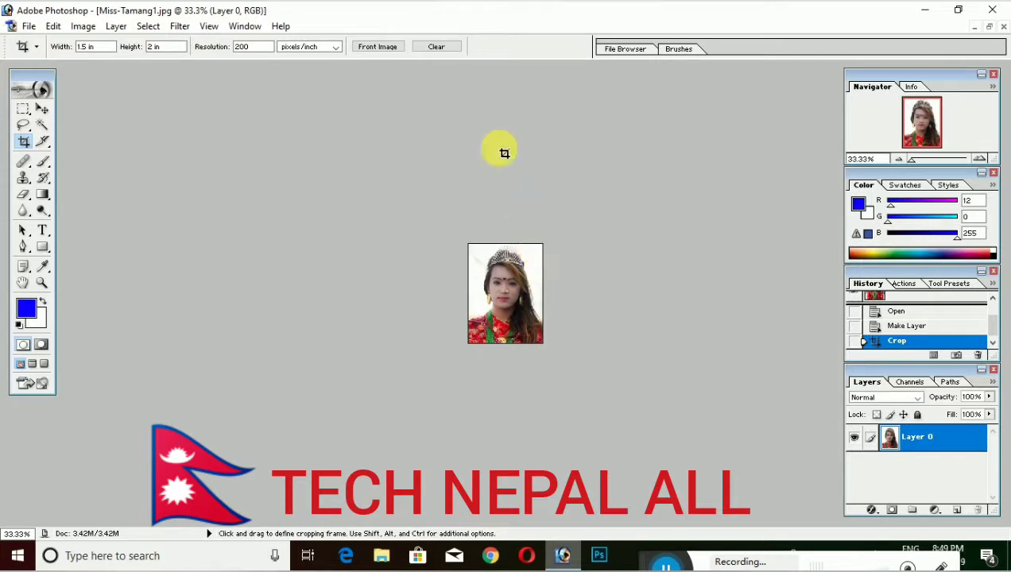
Apply an 8 px blue Stroke with Location Outside to the cropped portrait
left_click(54, 26)
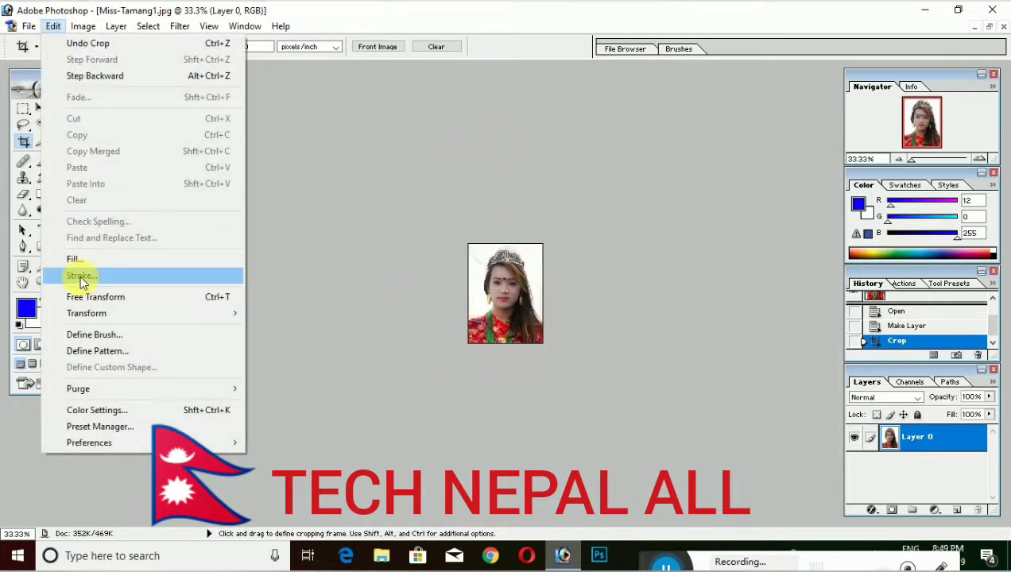
left_click(80, 275)
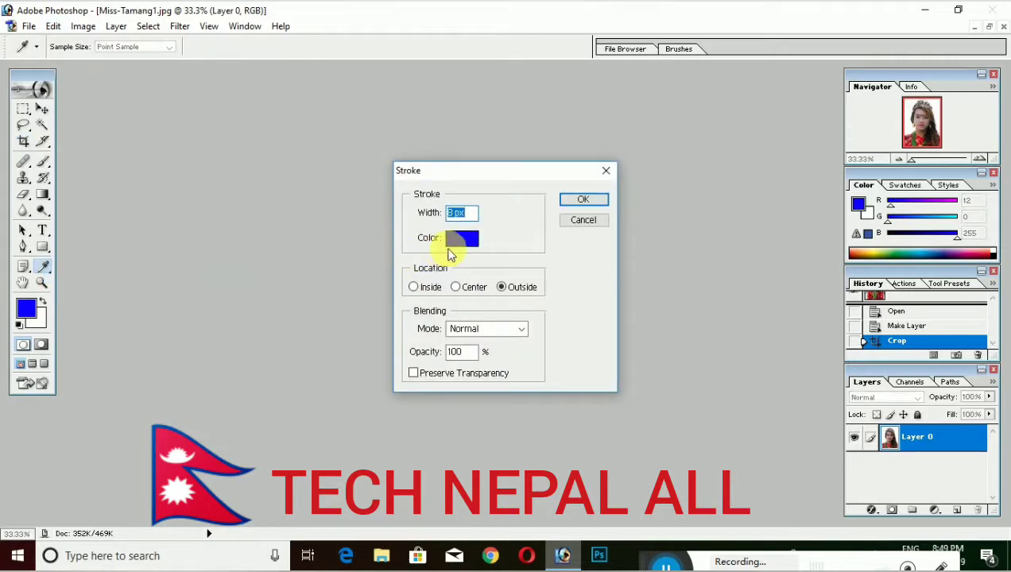
left_click(460, 213)
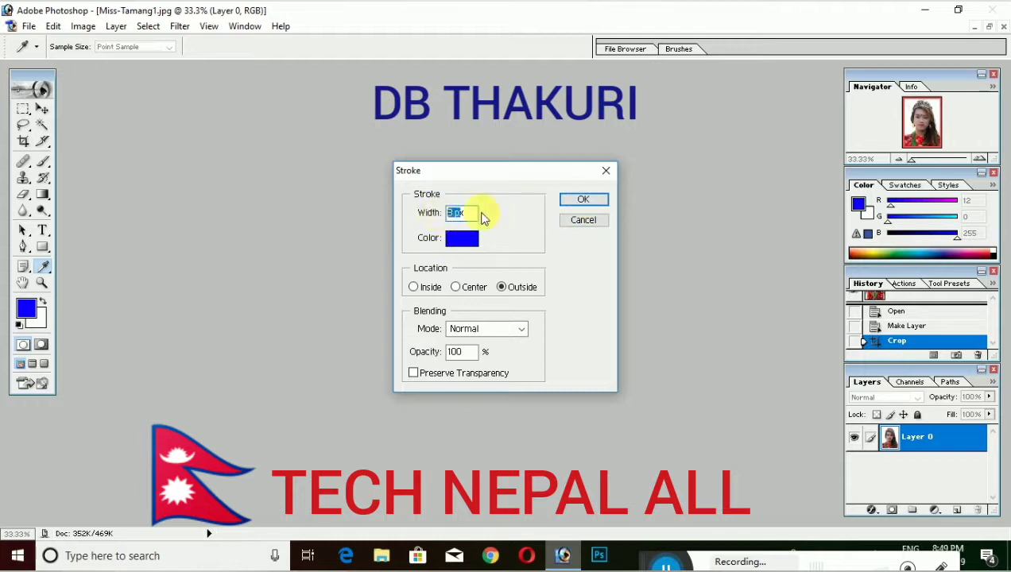
type("8")
left_click(573, 205)
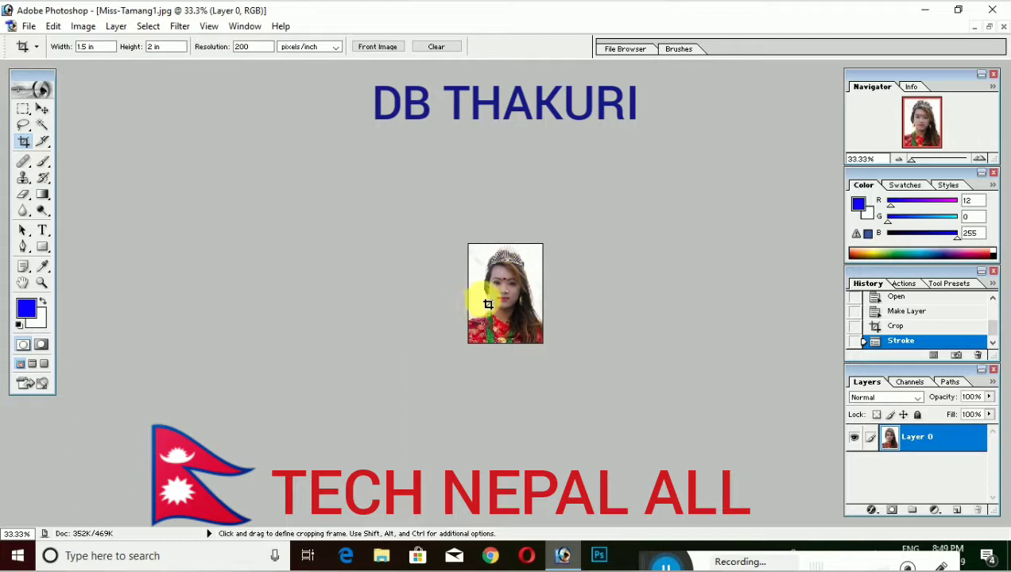
Free Transform the bordered portrait down to about 95.2% and commit it
left_click(43, 110)
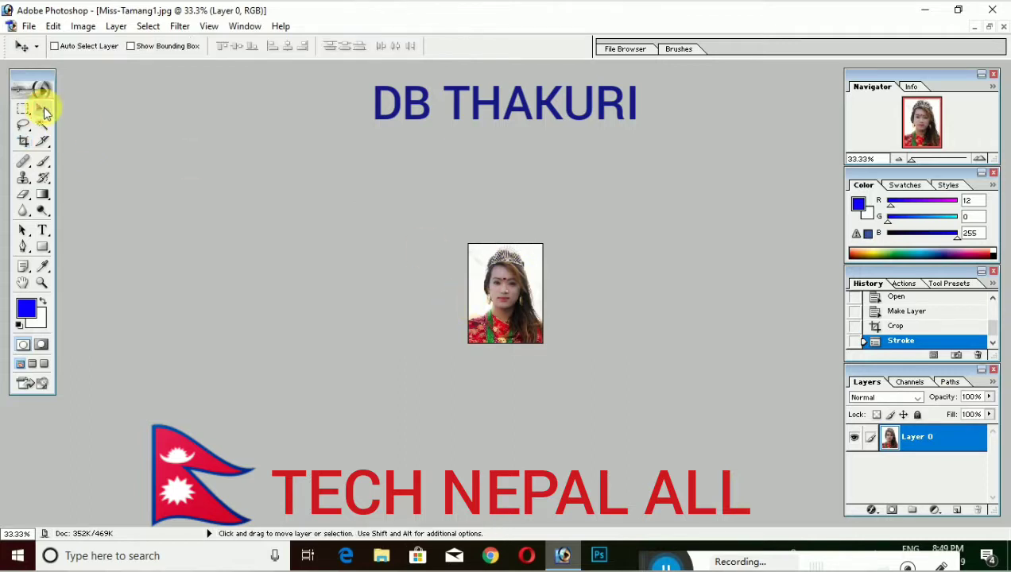
key("ctrl+t")
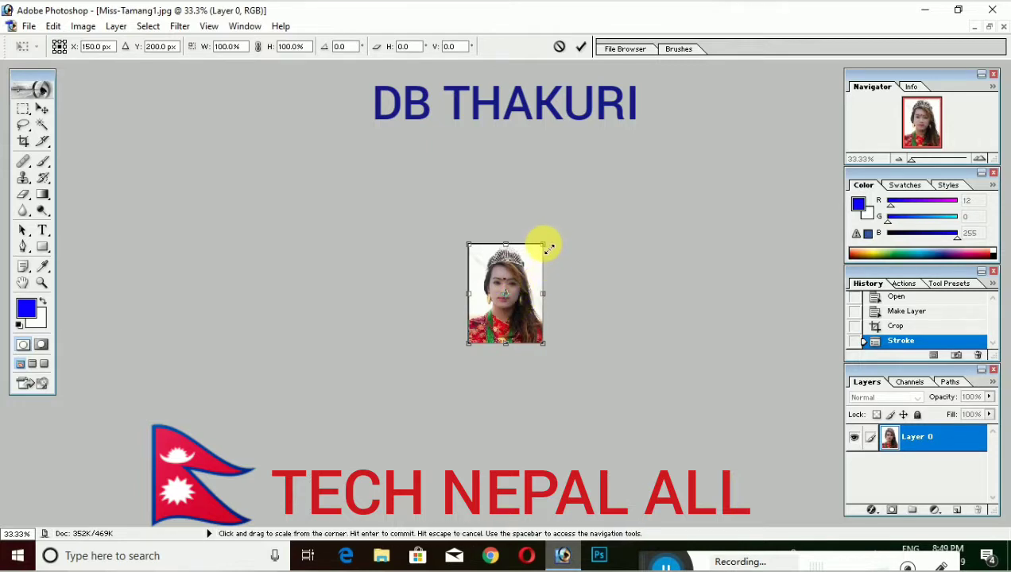
left_click_drag(549, 249, 547, 251)
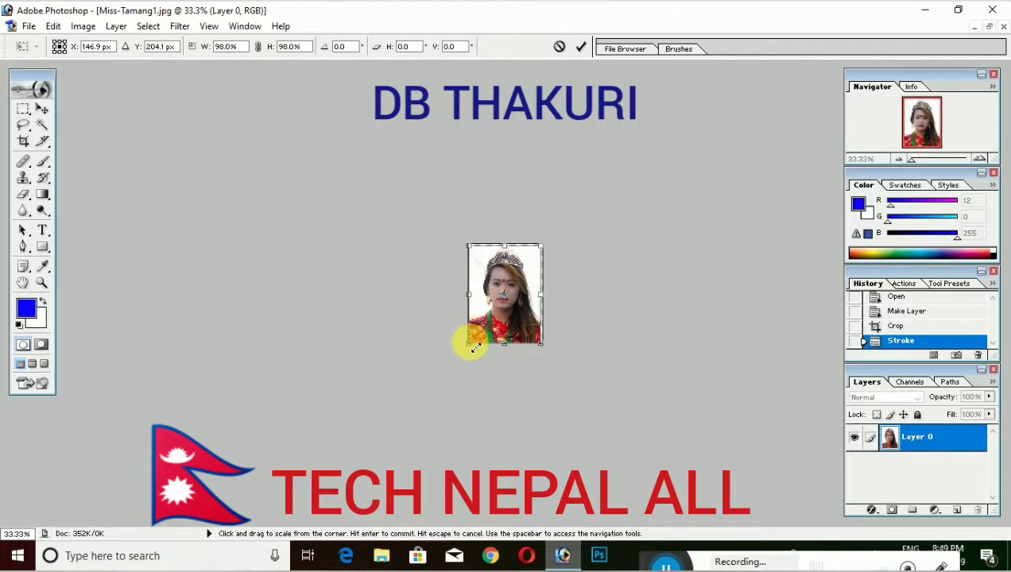
left_click_drag(475, 348, 473, 348)
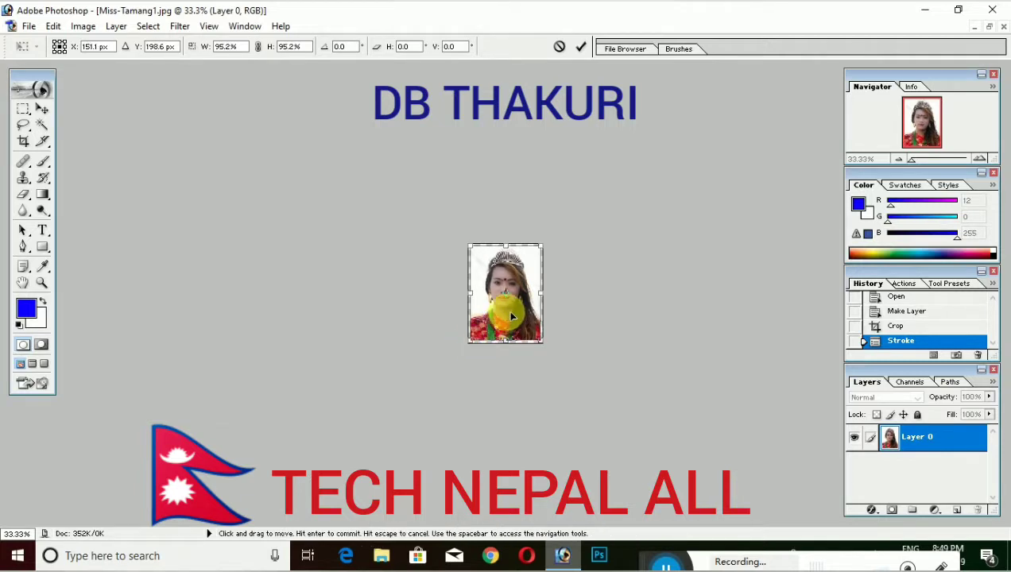
key("Return")
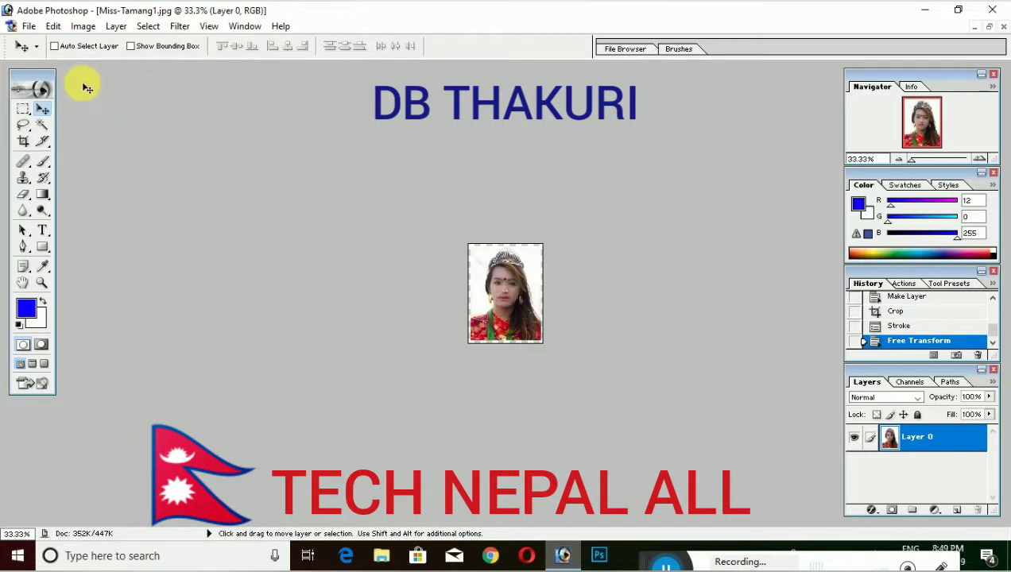
Apply a second 8 px blue Outside stroke around the resized portrait
left_click(53, 26)
left_click(87, 274)
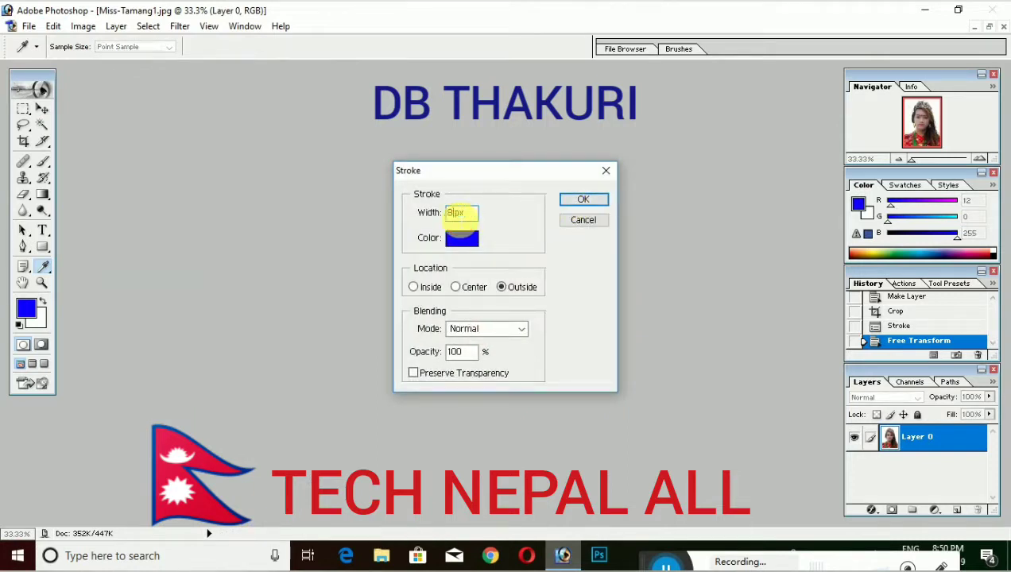
left_click(583, 200)
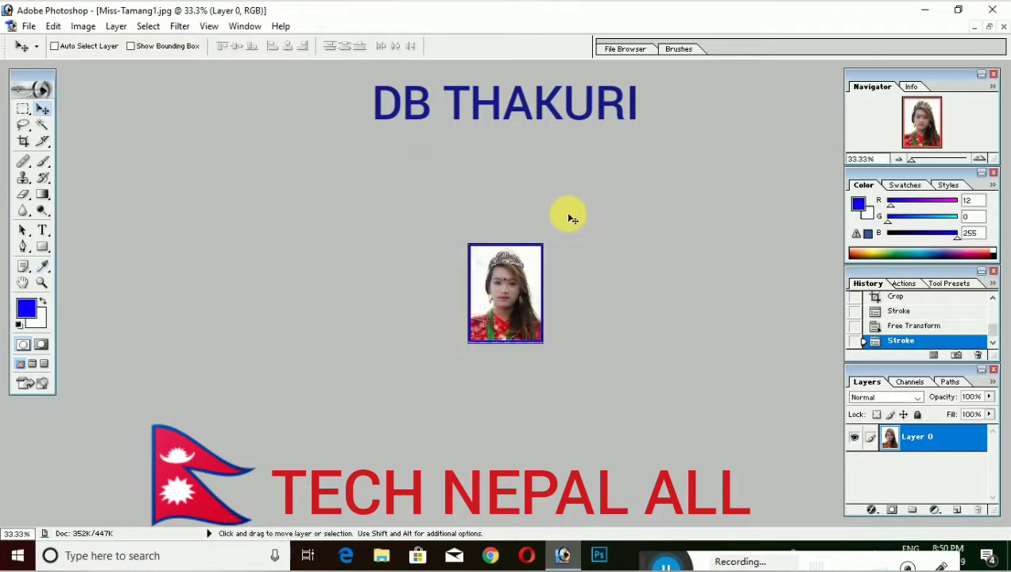
Define the bordered portrait as a pattern named Miss-Tamang, without the .jpg extension
left_click(52, 27)
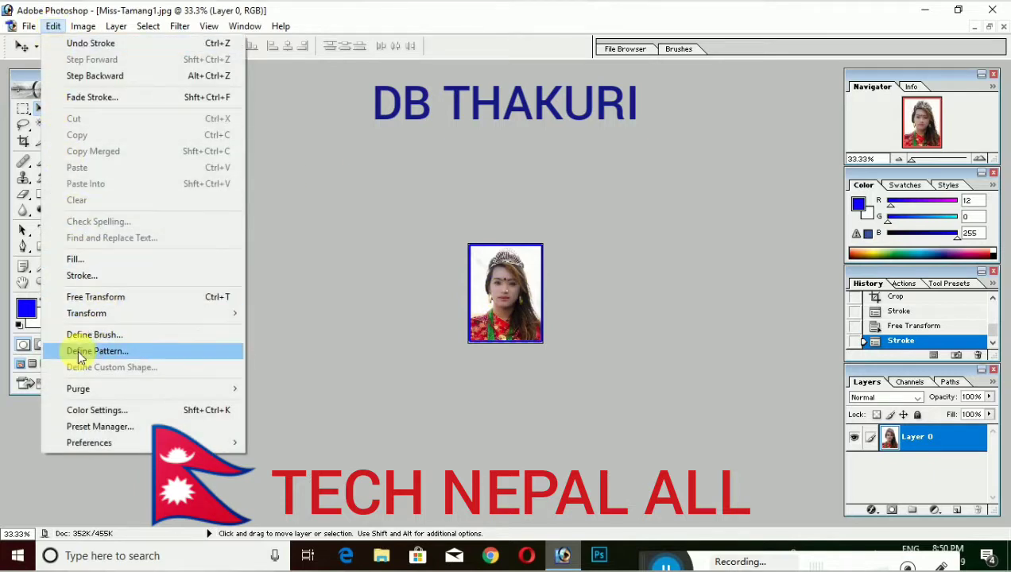
left_click(96, 356)
type("Miss-Tamang")
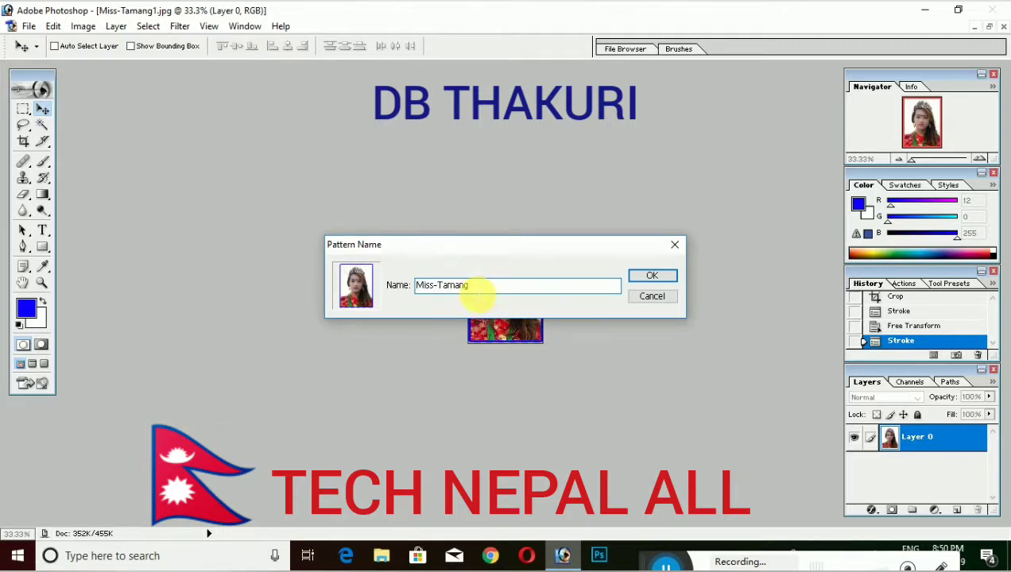
left_click_drag(477, 294, 406, 285)
left_click(485, 285)
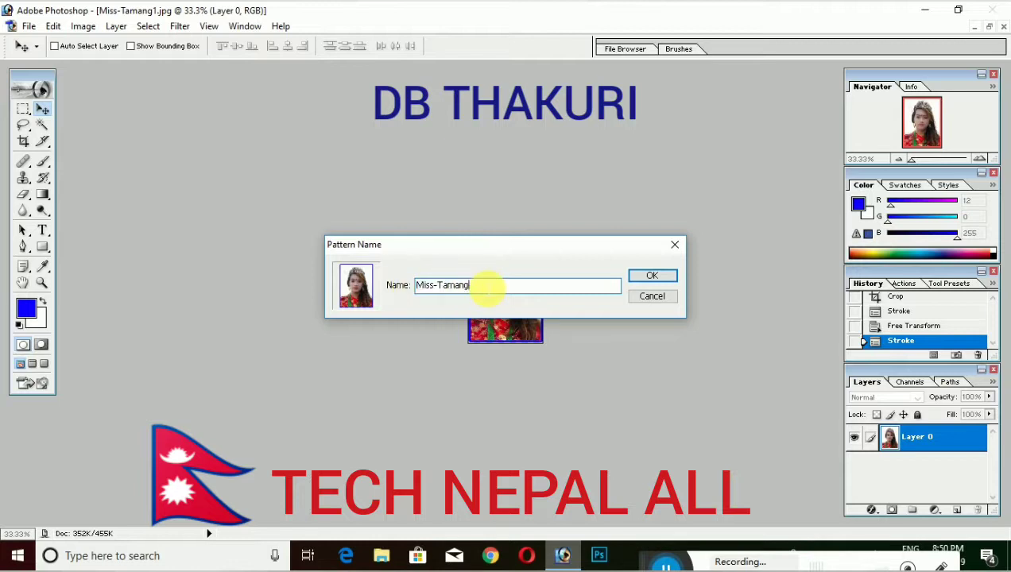
left_click(665, 278)
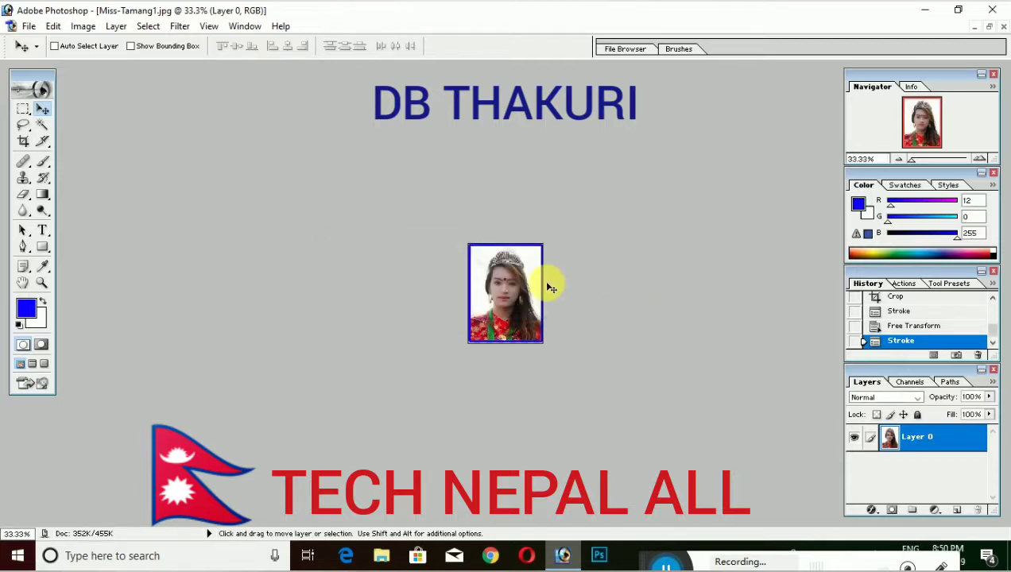
Create a white 1200 × 800 px document at 200 pixels/cm and maximize it
left_click(30, 27)
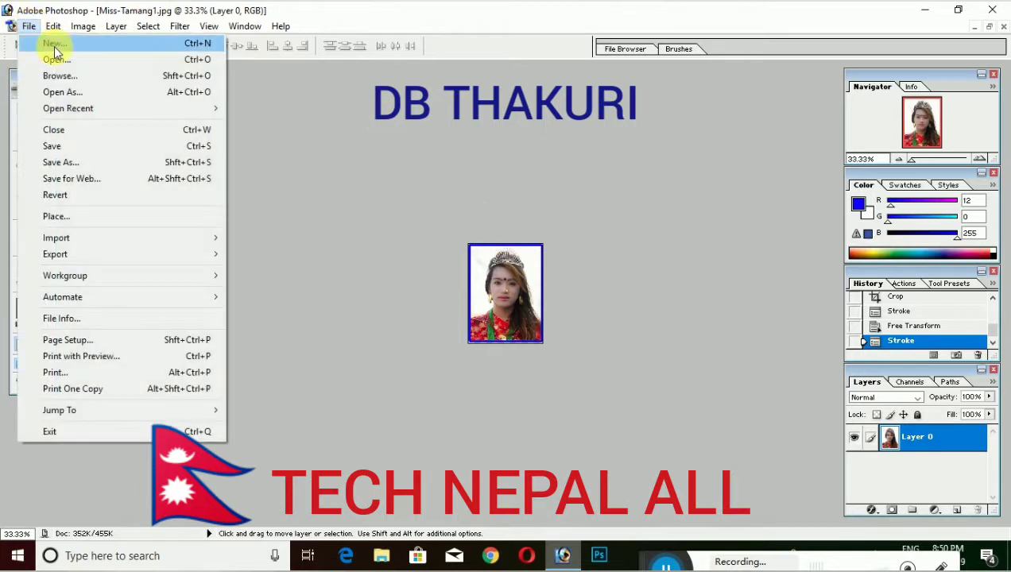
left_click(62, 45)
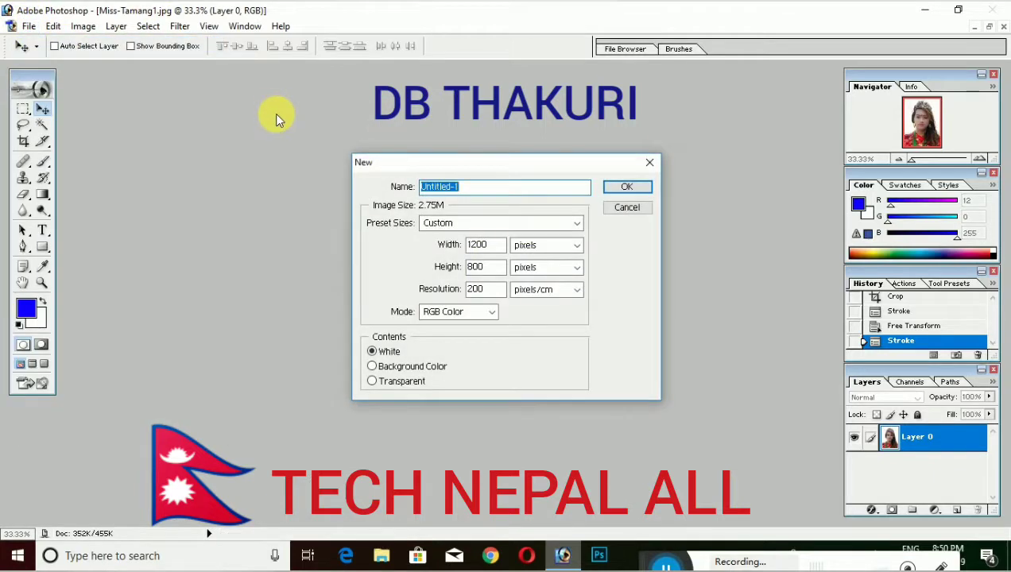
double_click(493, 246)
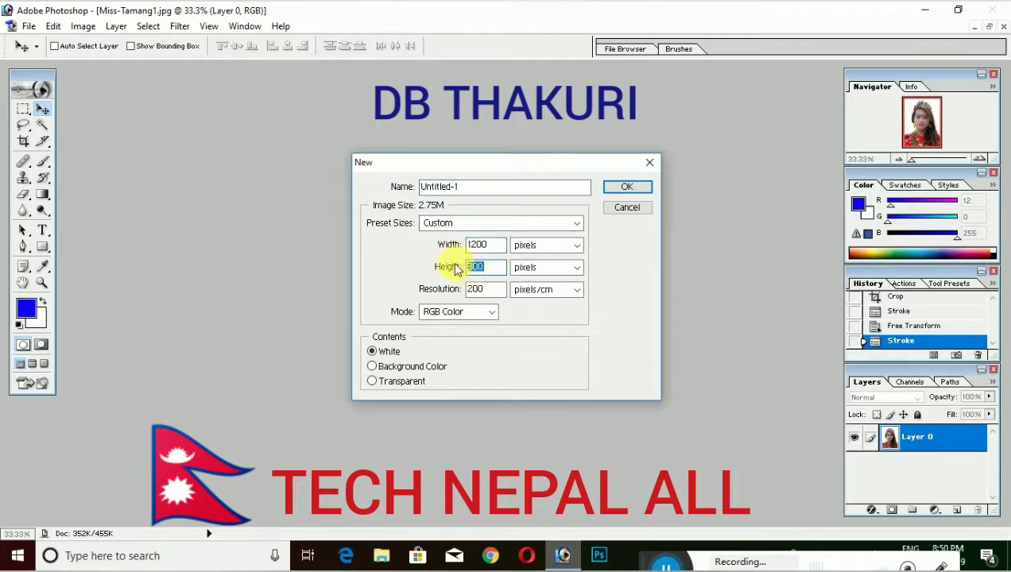
double_click(475, 290)
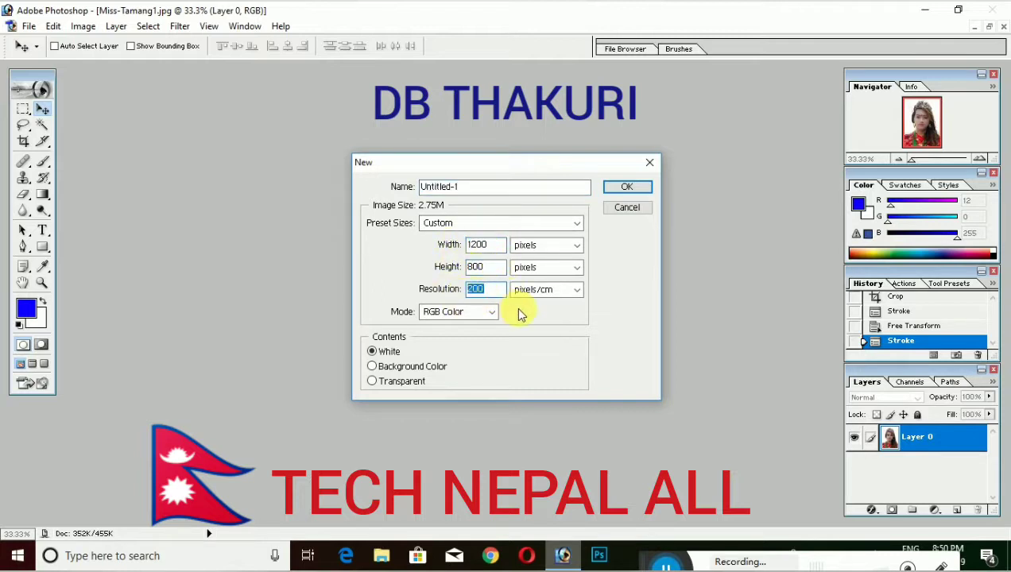
left_click(617, 190)
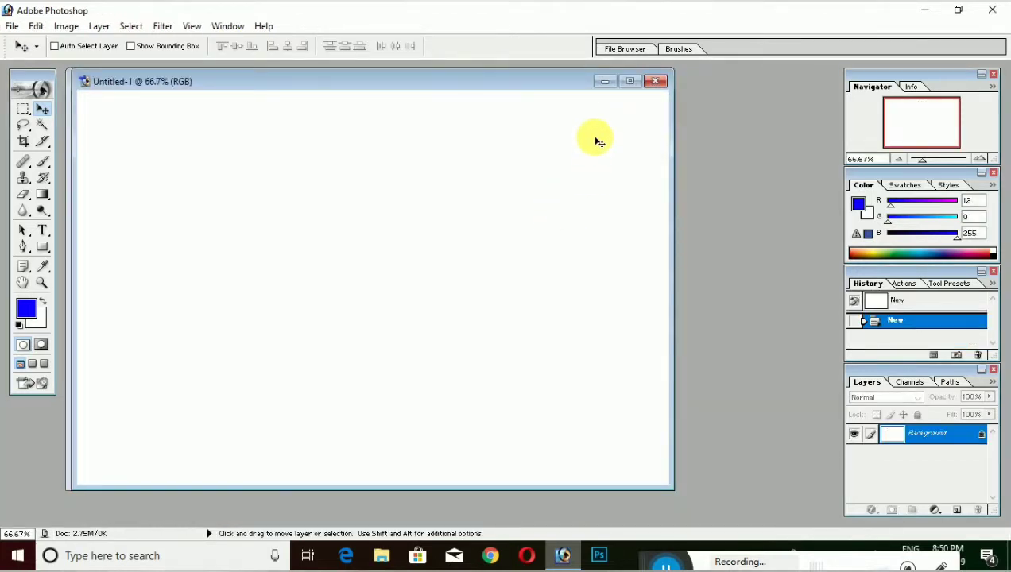
left_click(630, 82)
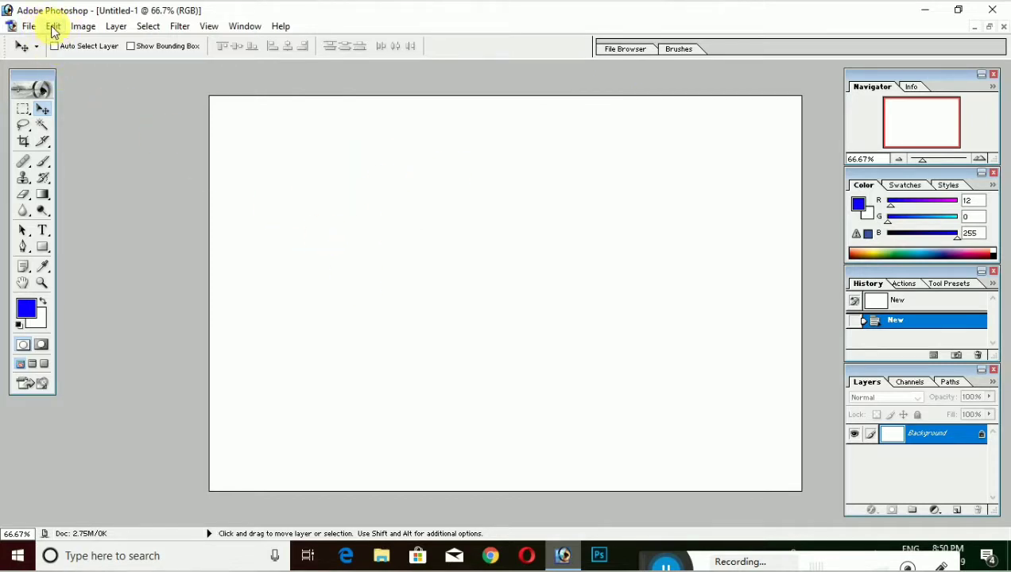
Fill Untitled-1 with the Miss-Tamang custom pattern, tiling two rows of four portraits
left_click(54, 26)
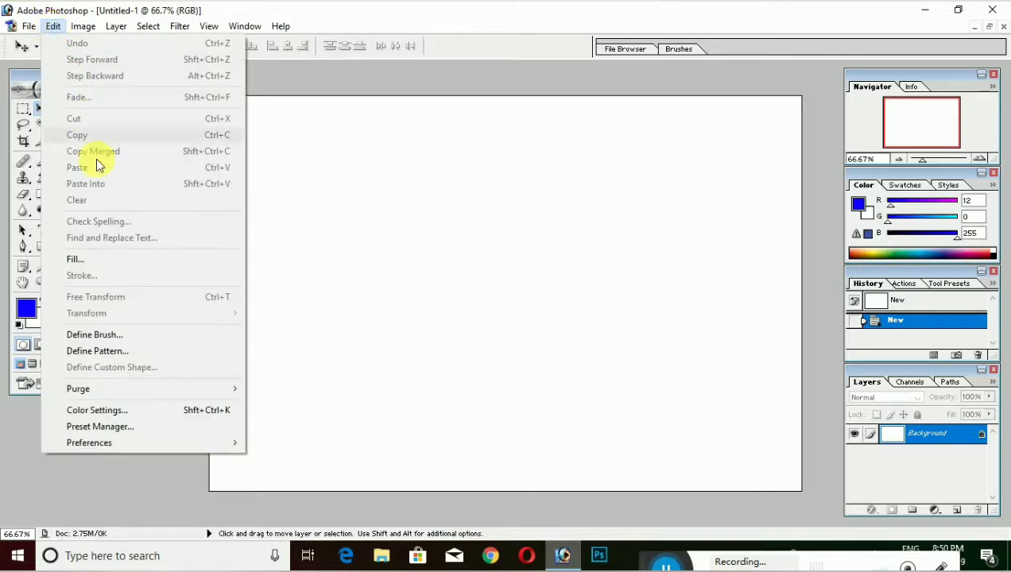
left_click(78, 260)
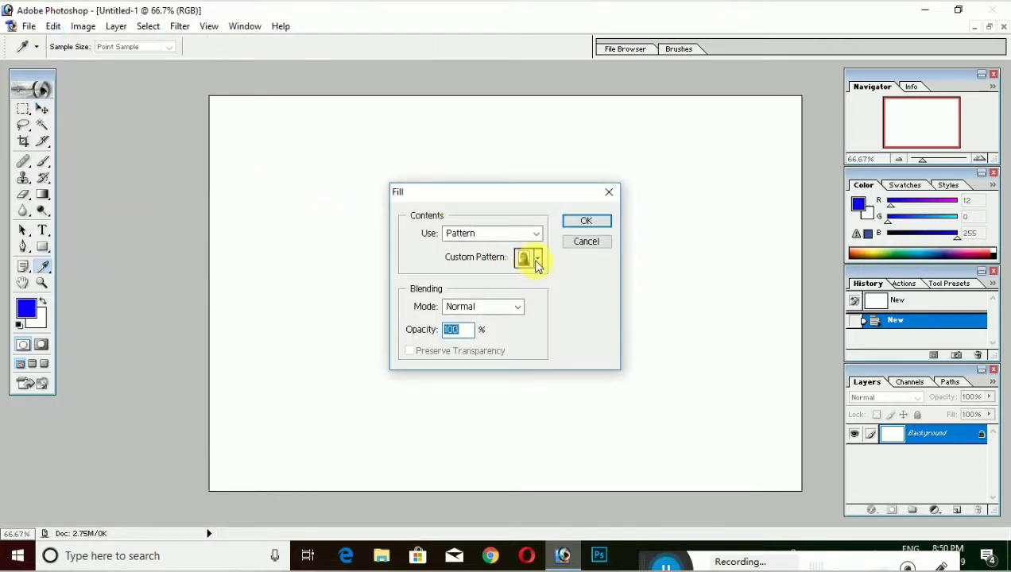
left_click(538, 259)
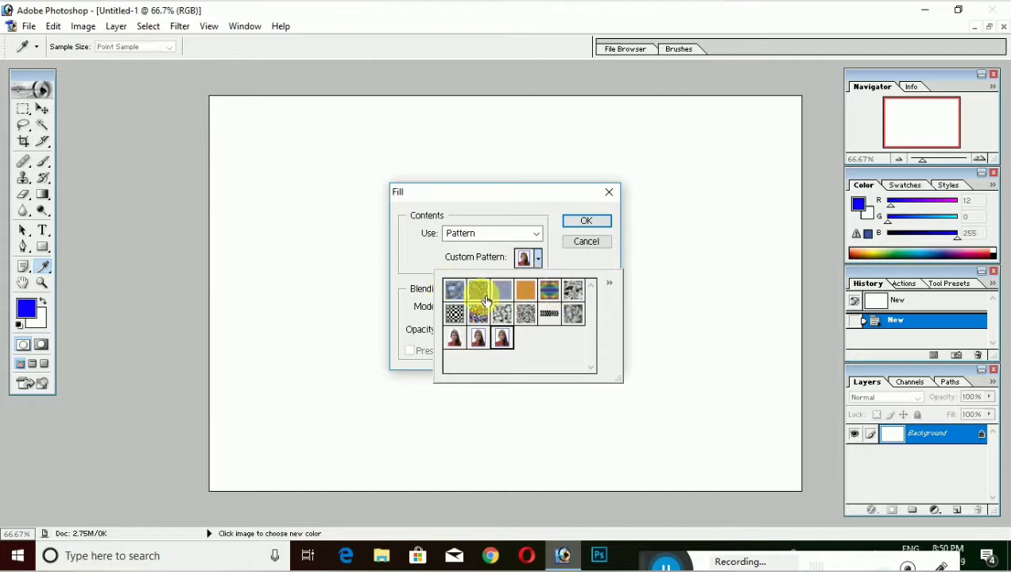
left_click(588, 222)
key("v")
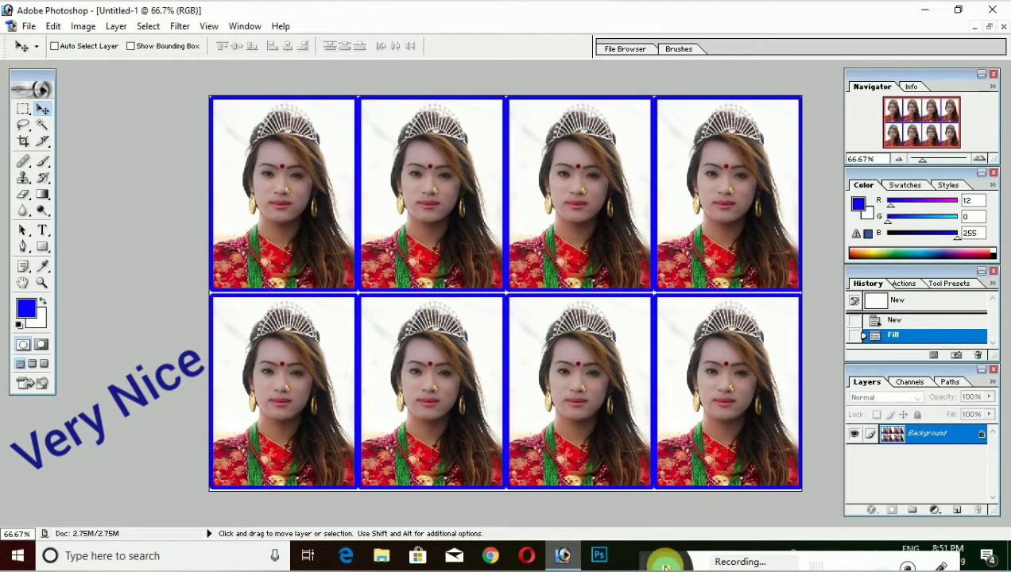
mouse_move(665, 566)
left_mouse_down()
mouse_move(332, 464)
mouse_move(632, 545)
left_mouse_up()
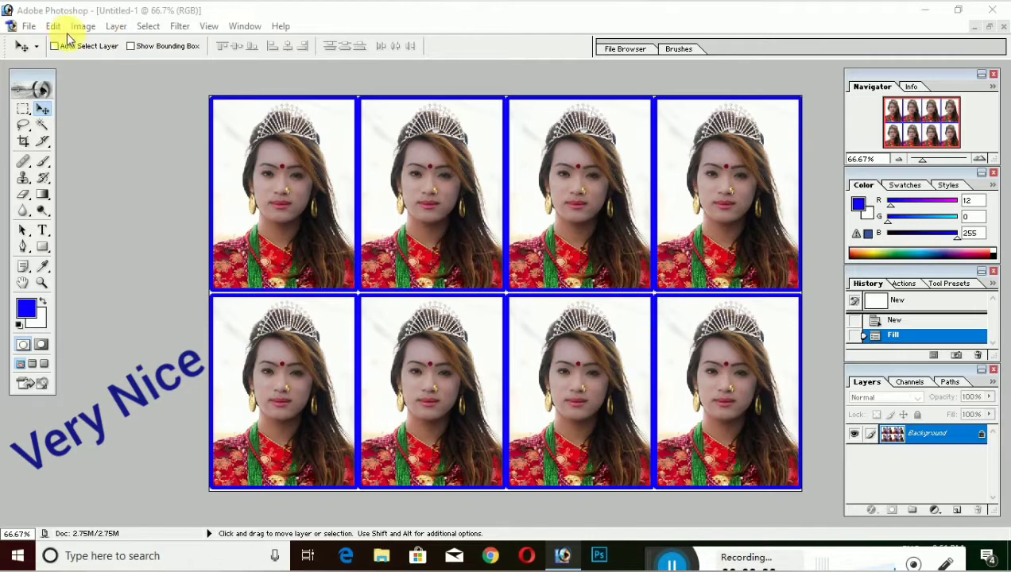
Save the sheet to the Desktop as Untitled-1.jpg at High JPEG quality, then minimize Photoshop
left_click(29, 27)
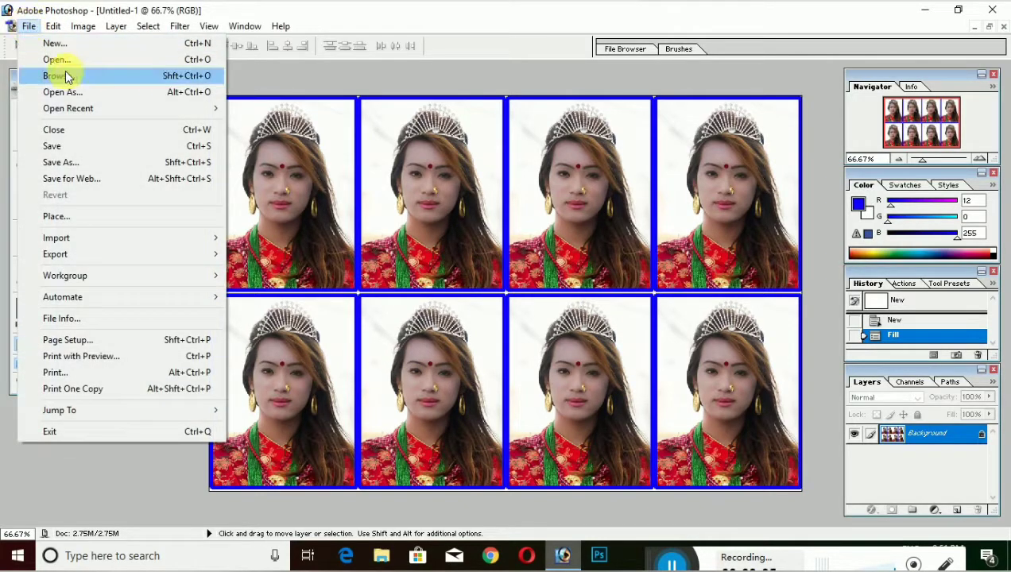
left_click(67, 164)
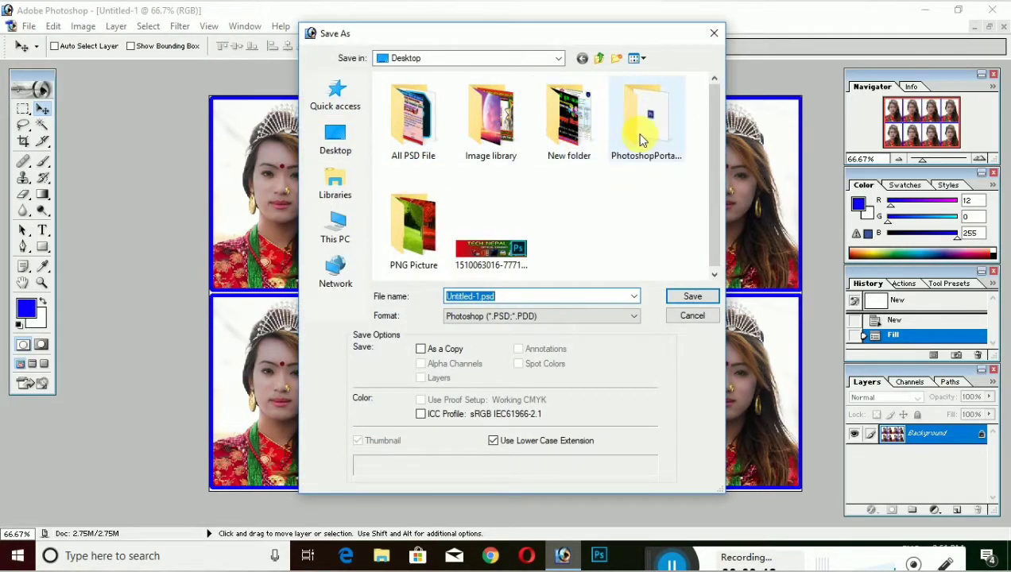
left_click(602, 319)
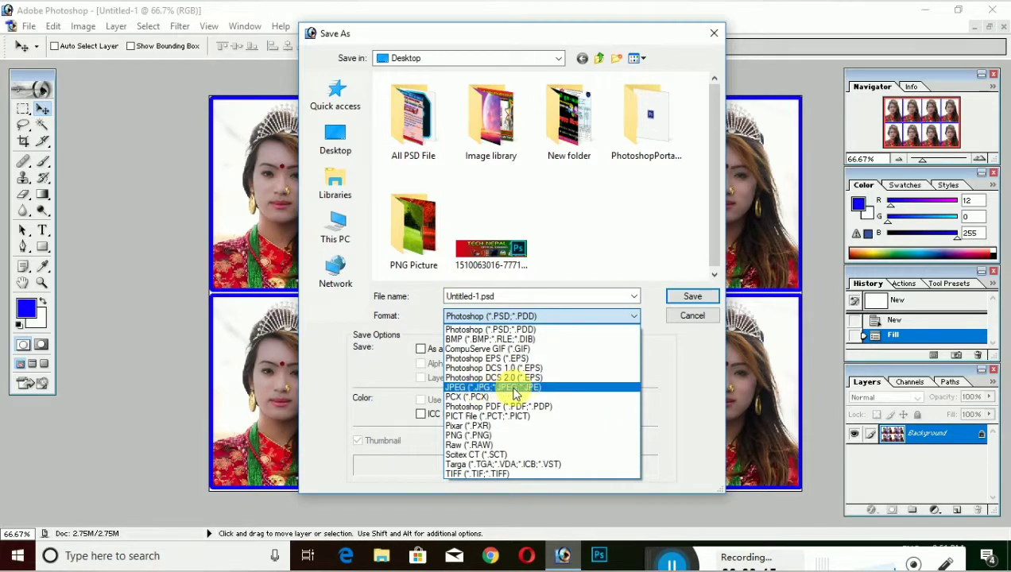
left_click(513, 390)
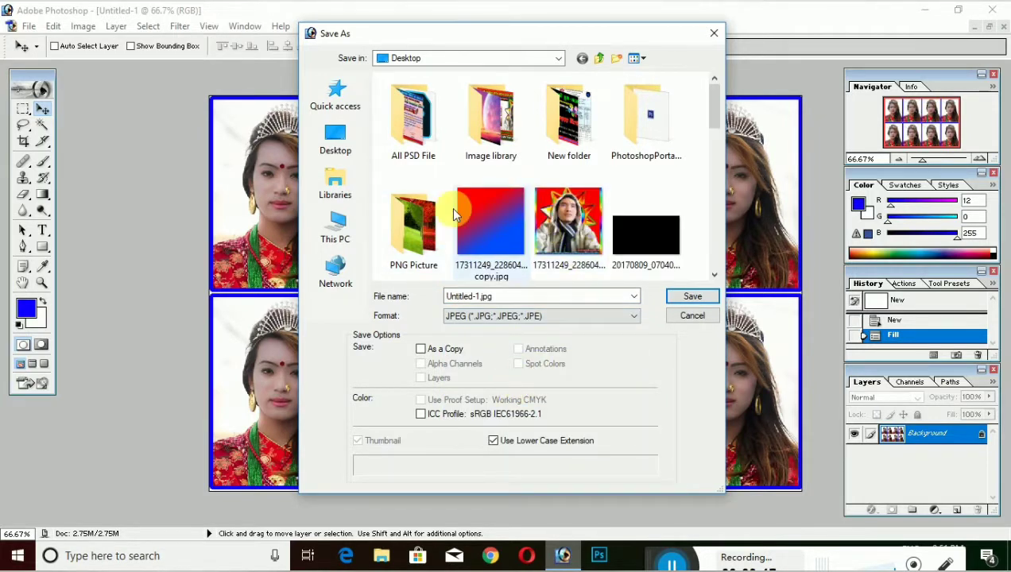
left_click(693, 298)
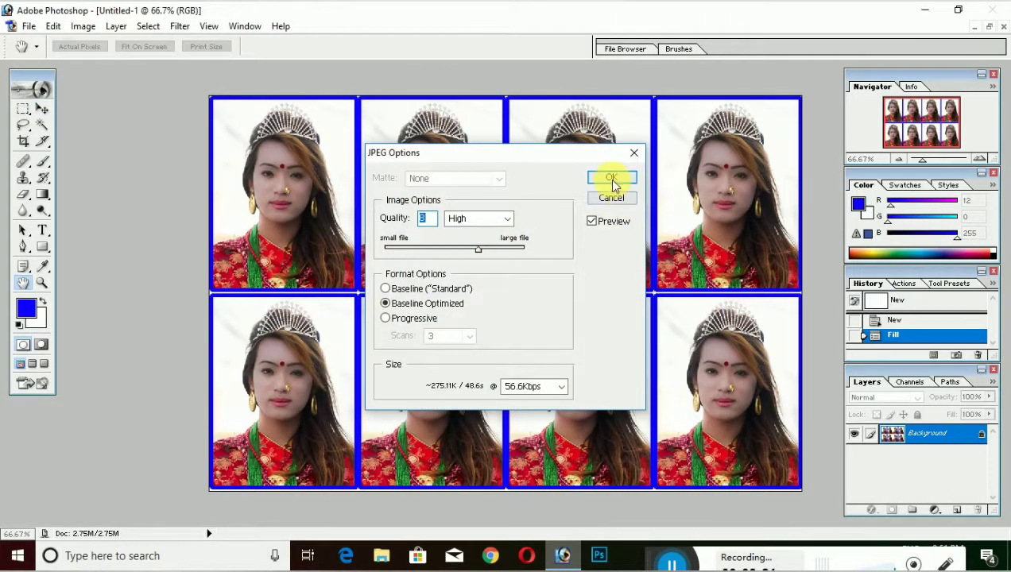
left_click(610, 179)
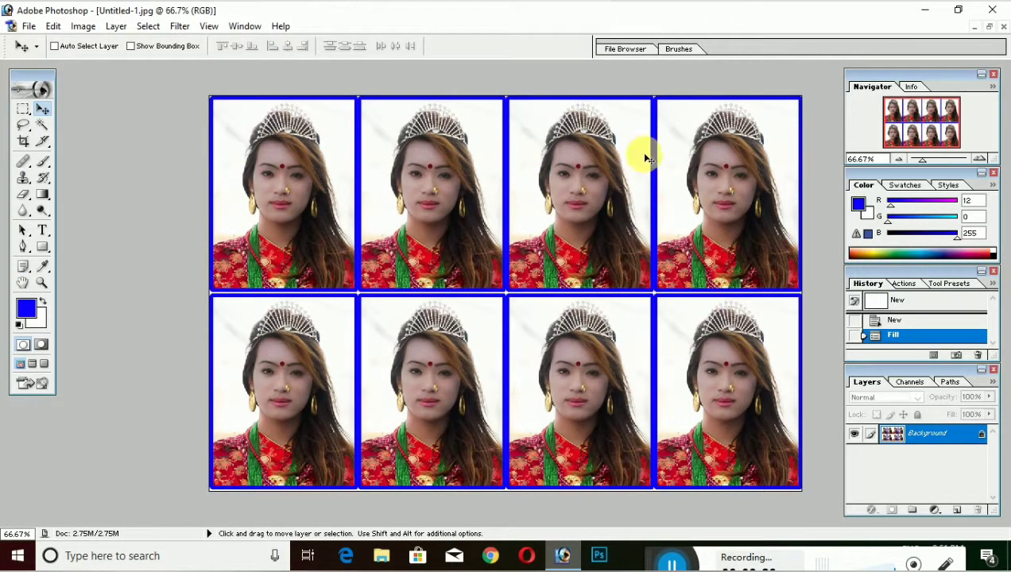
left_click(925, 16)
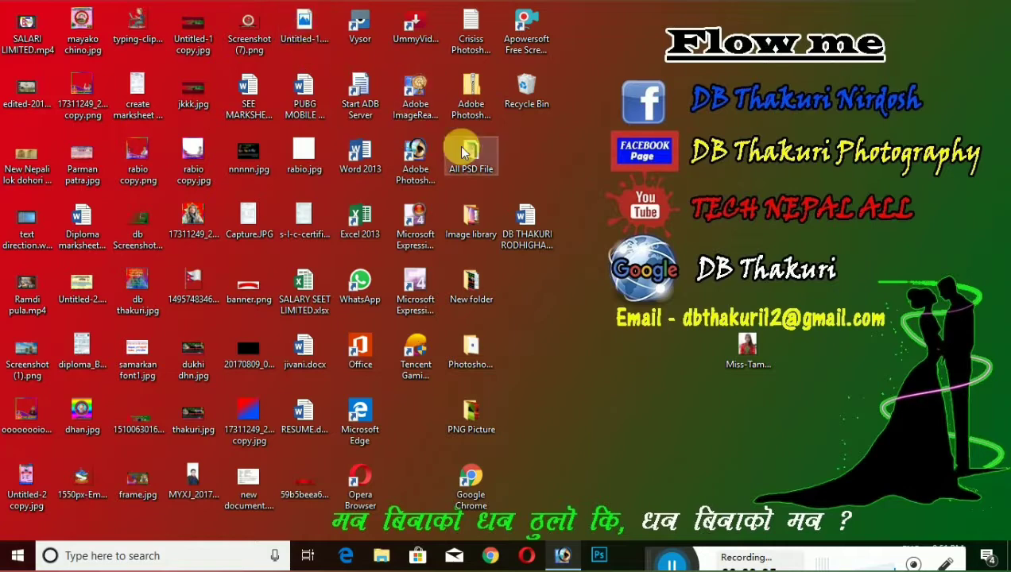
right_click(558, 123)
left_click(593, 169)
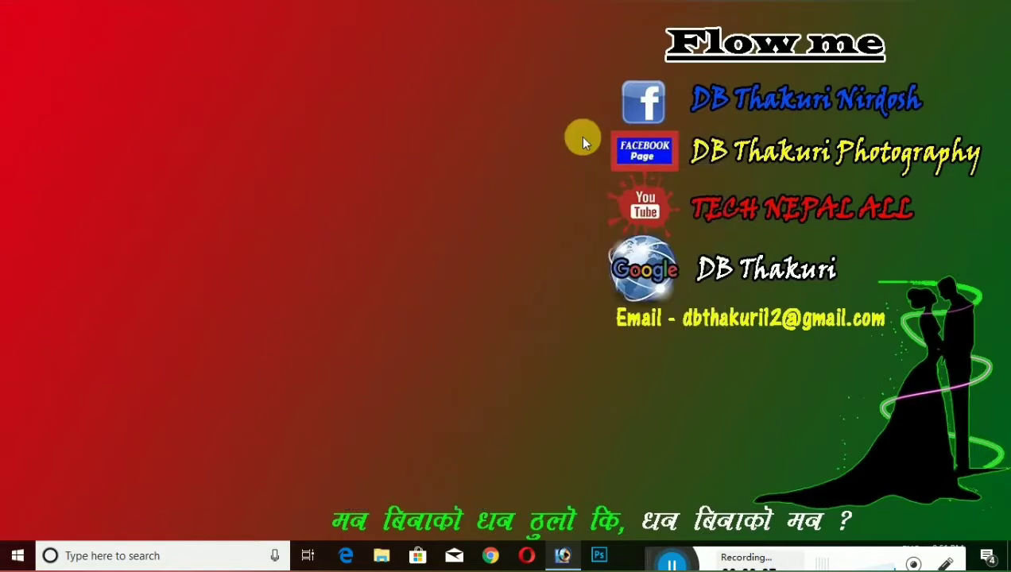
right_click(582, 137)
left_click(604, 182)
right_click(561, 144)
left_click(610, 188)
left_click(302, 34)
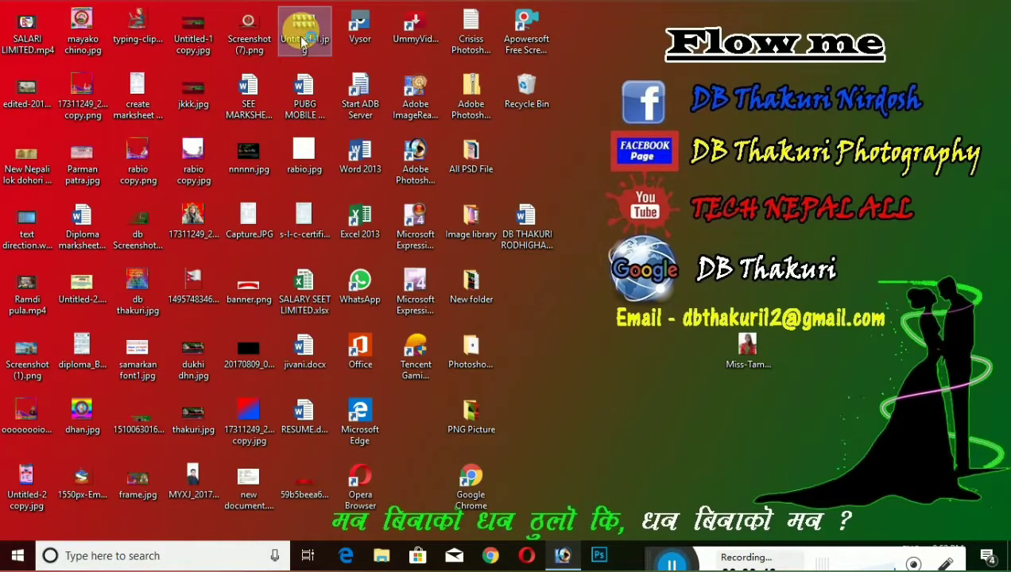
double_click(302, 34)
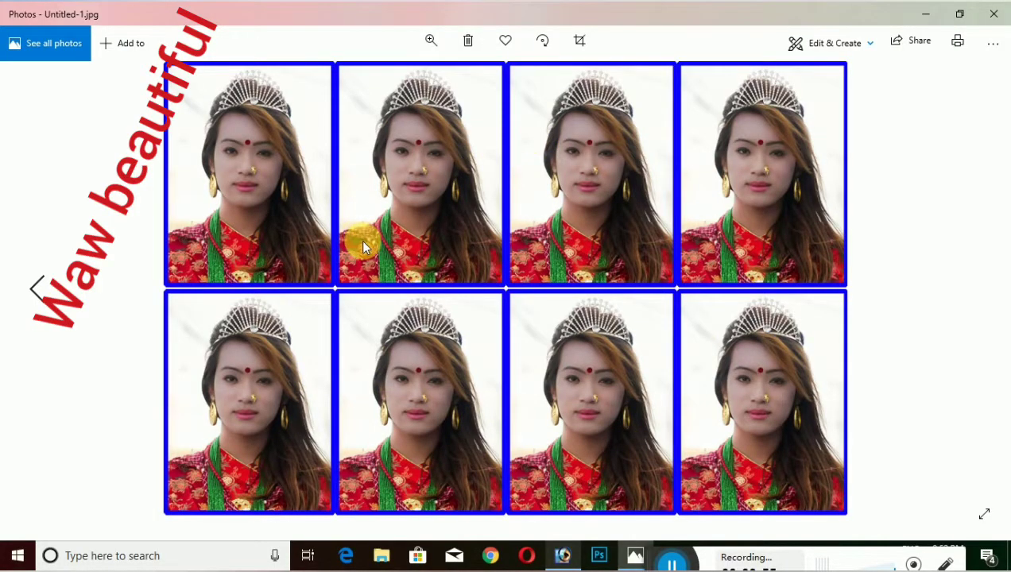
left_click(994, 14)
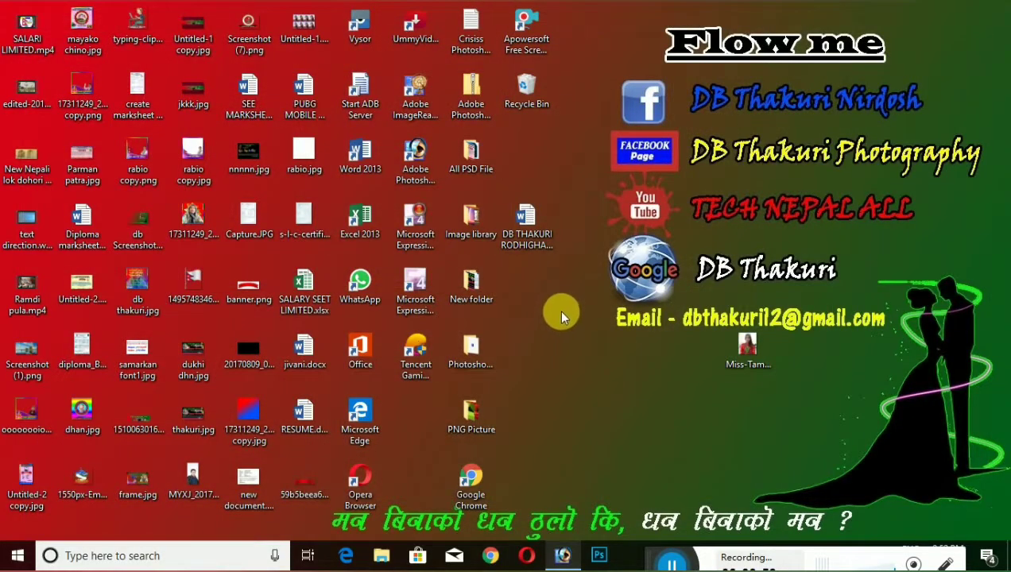